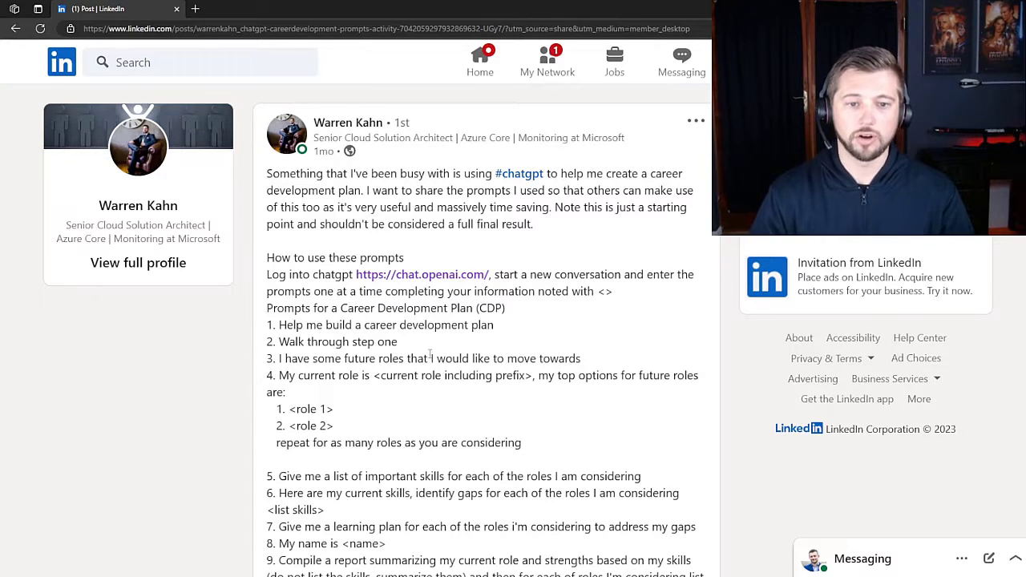
- Open ChatGPT from the LinkedIn post's link and send the post's first prompt, "Help me build a career development plan"
{"action": "left_click", "coordinate": [458, 281]}
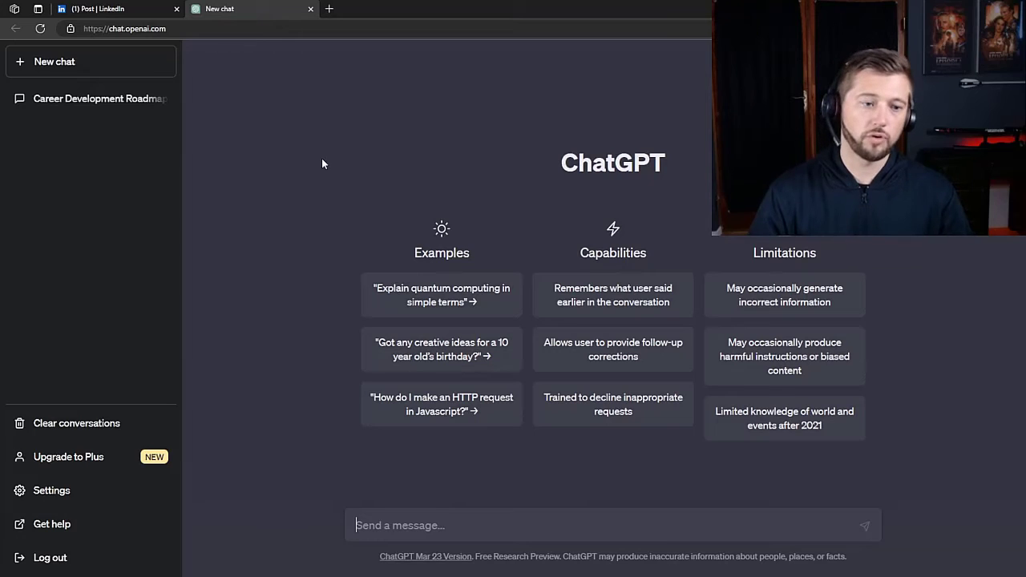
{"action": "left_click", "coordinate": [123, 7]}
{"action": "scroll", "coordinate": [472, 324], "scroll_direction": "down", "scroll_amount": 1}
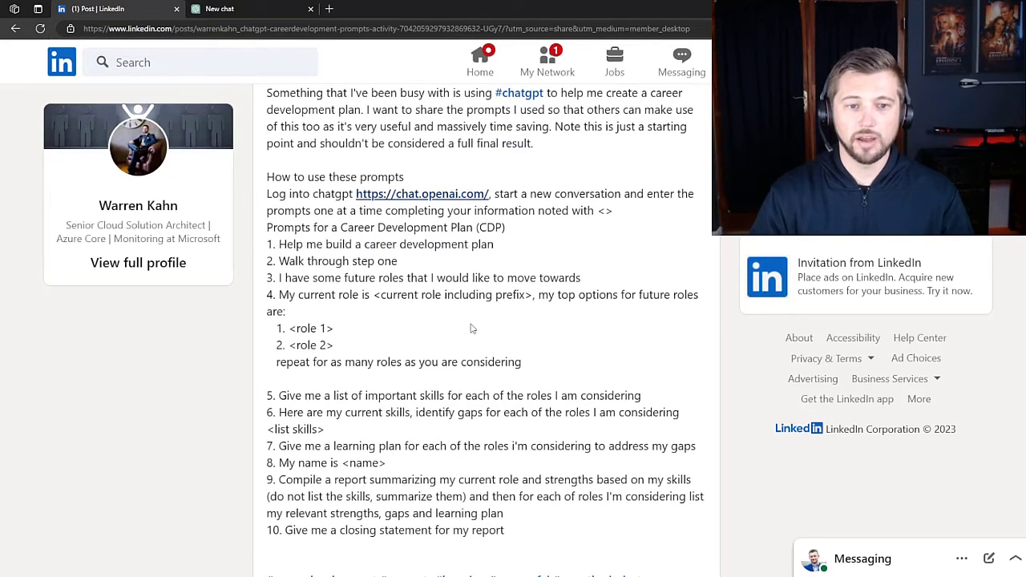
{"action": "left_click_drag", "start_coordinate": [495, 244], "coordinate": [291, 243]}
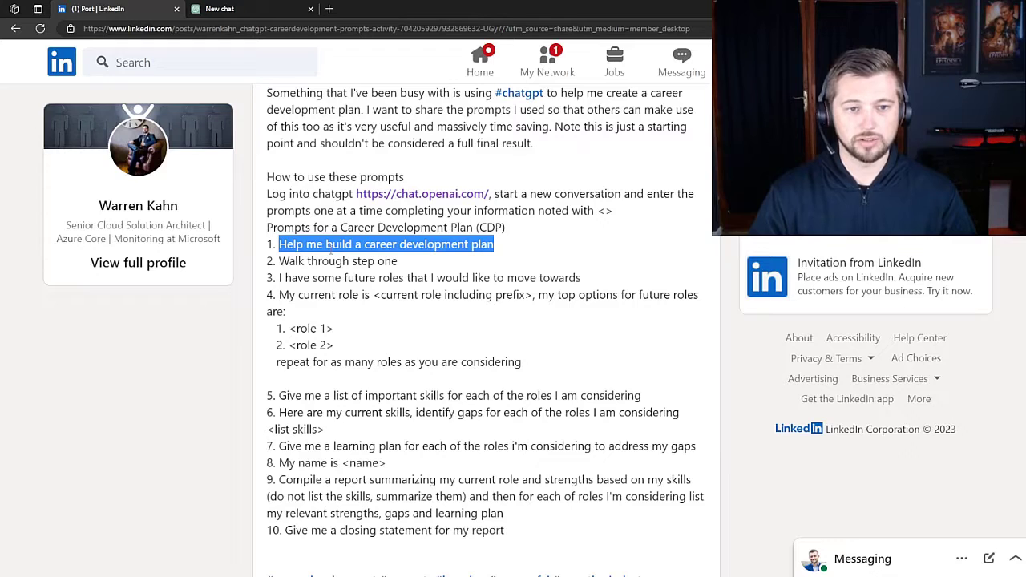
{"action": "left_click", "coordinate": [247, 11]}
{"action": "left_click", "coordinate": [450, 525]}
{"action": "type", "text": "Help me build a career development plan"}
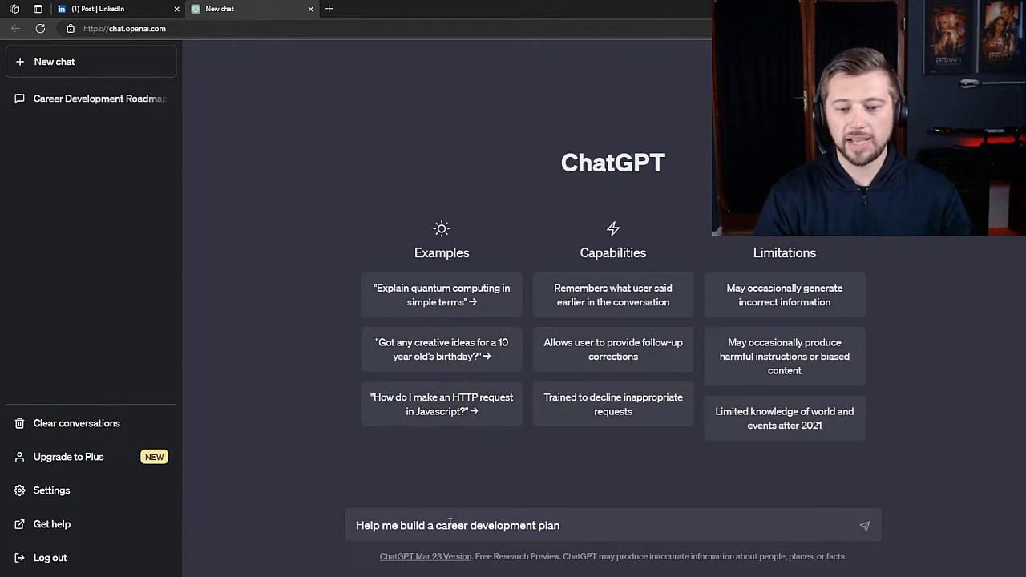
{"action": "key", "text": "Return"}
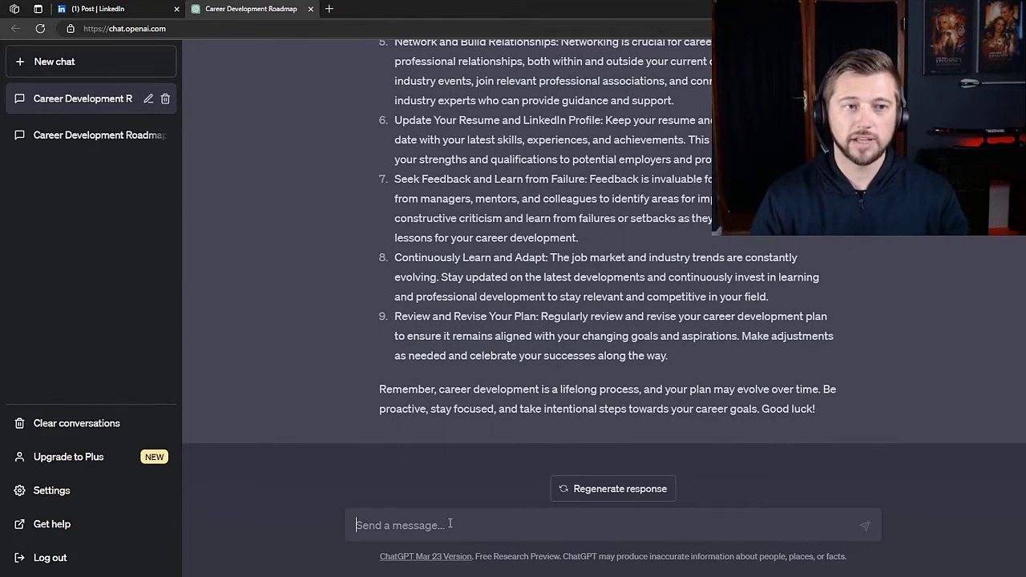
- Copy the second prompt, "Walk through step one", from the LinkedIn post and send it in the ChatGPT conversation
{"action": "scroll", "coordinate": [600, 311], "scroll_direction": "up", "scroll_amount": 5}
{"action": "scroll", "coordinate": [600, 311], "scroll_direction": "up", "scroll_amount": 1}
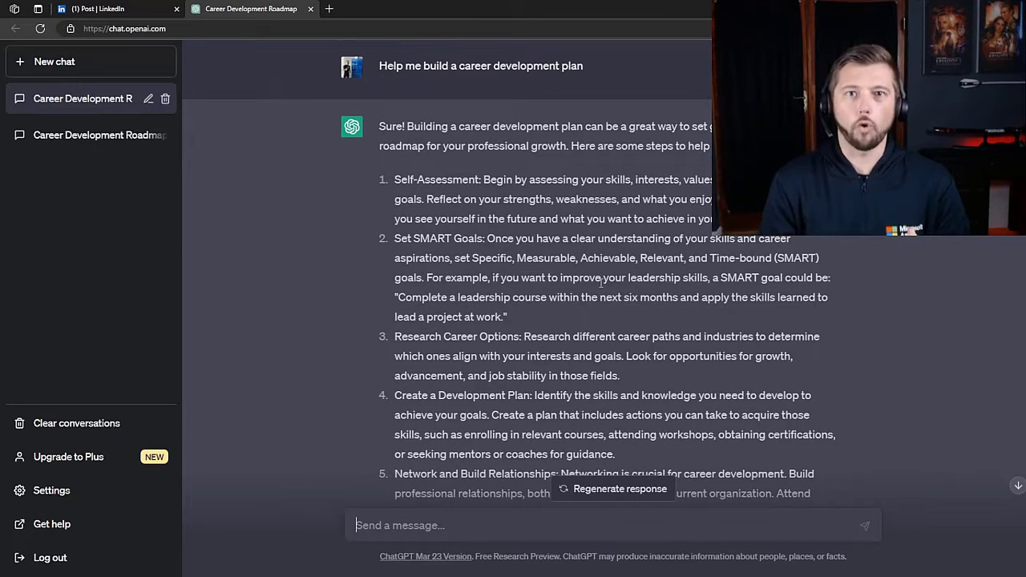
{"action": "left_click", "coordinate": [128, 6]}
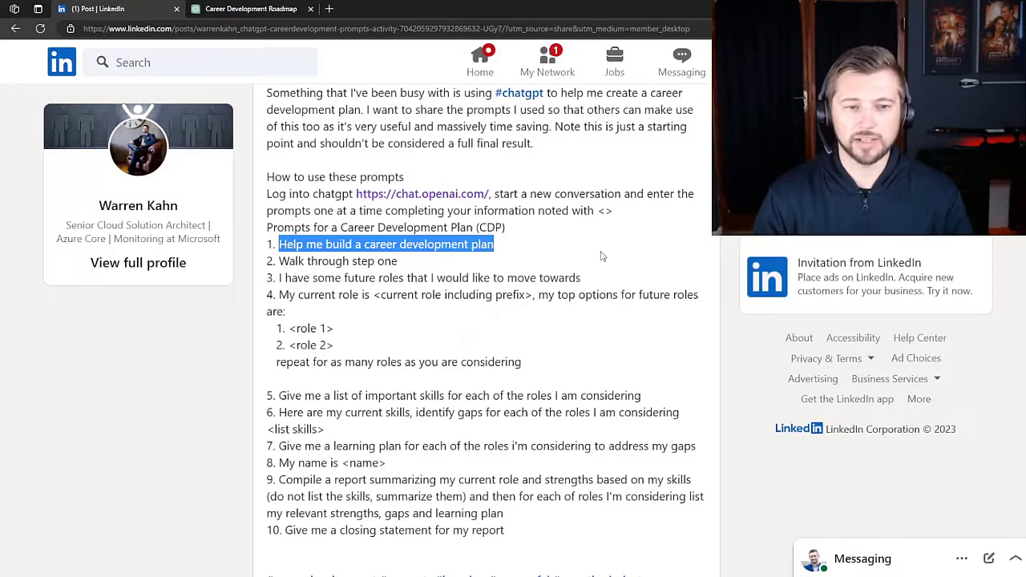
{"action": "left_click_drag", "start_coordinate": [397, 262], "coordinate": [279, 261]}
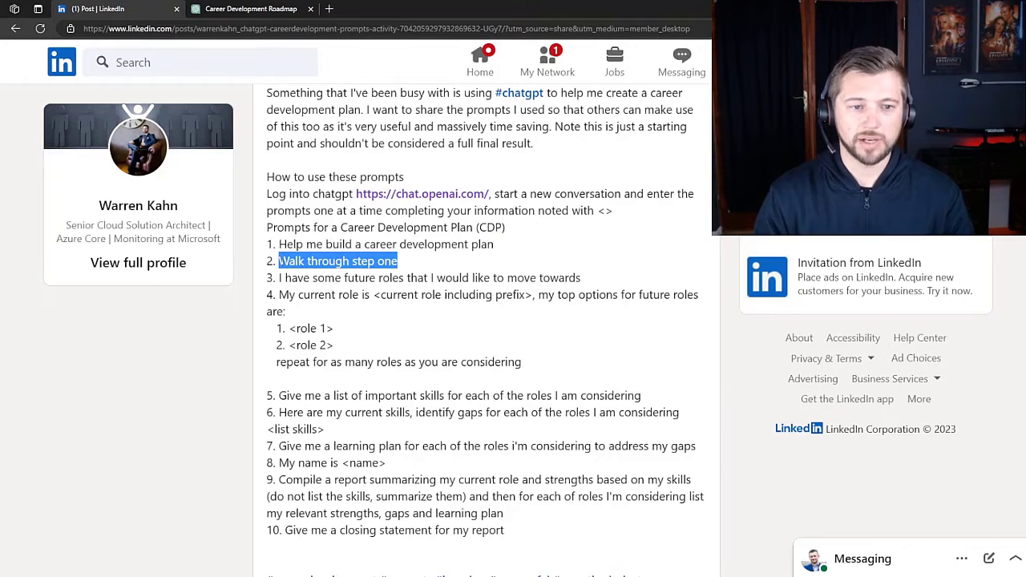
{"action": "key", "text": "ctrl+Tab"}
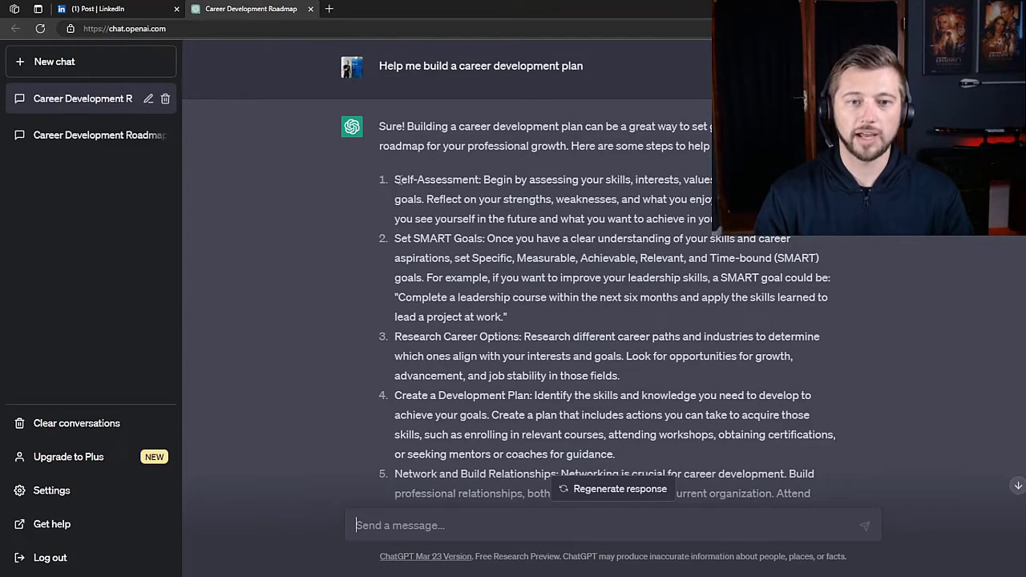
{"action": "left_click_drag", "start_coordinate": [395, 180], "coordinate": [479, 180]}
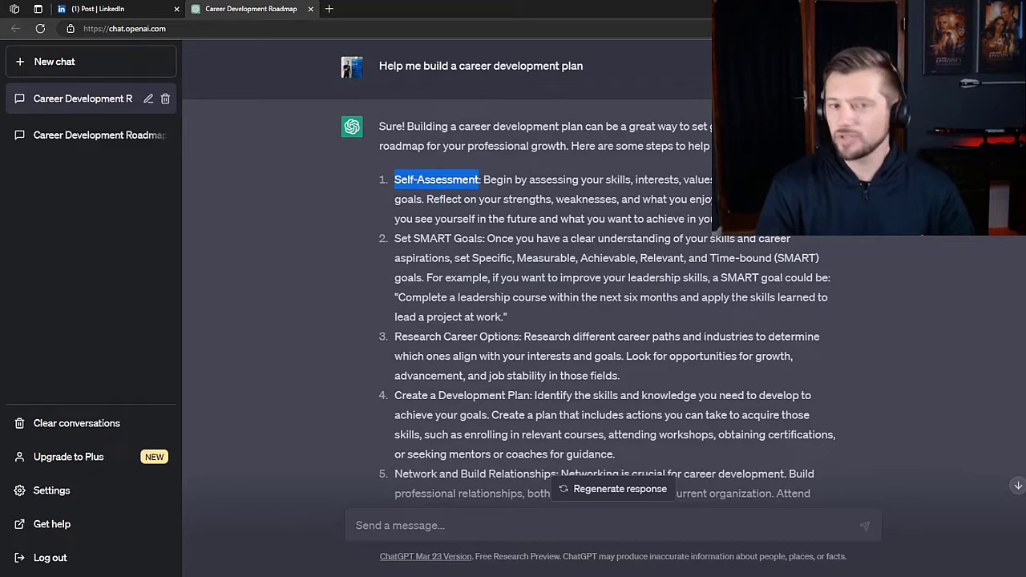
{"action": "left_click", "coordinate": [480, 180]}
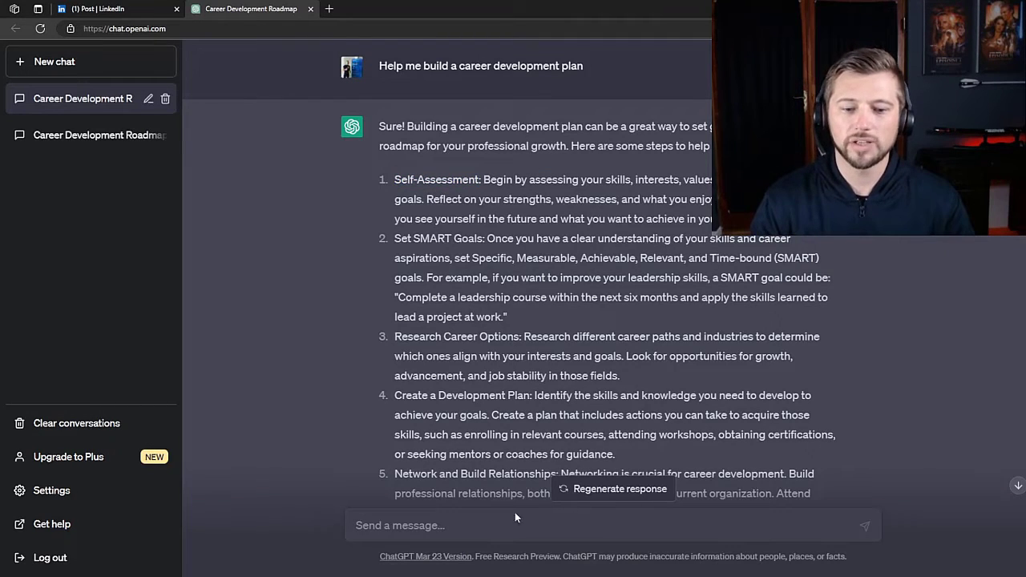
{"action": "type", "text": "Walk through step one"}
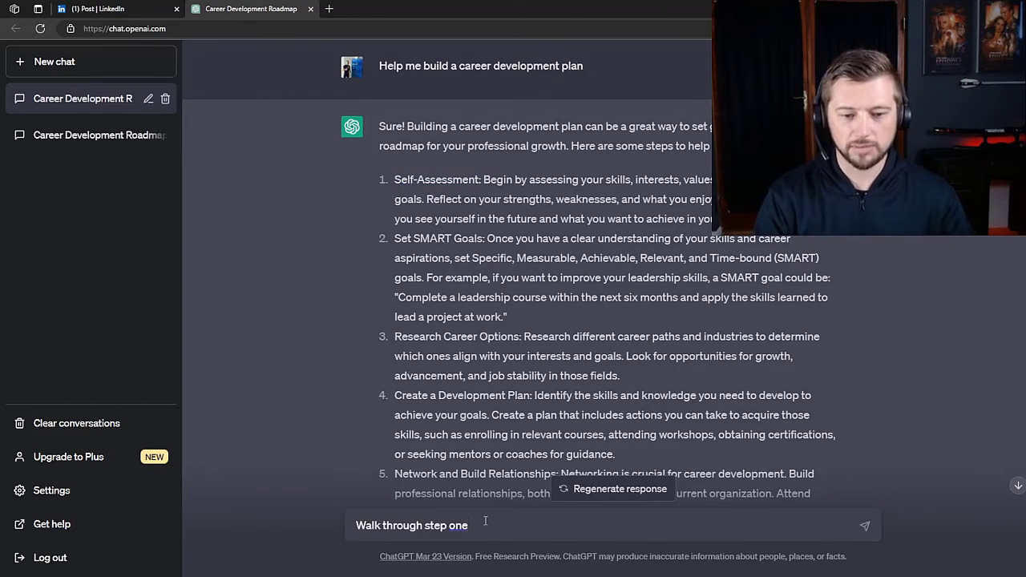
{"action": "key", "text": "Return"}
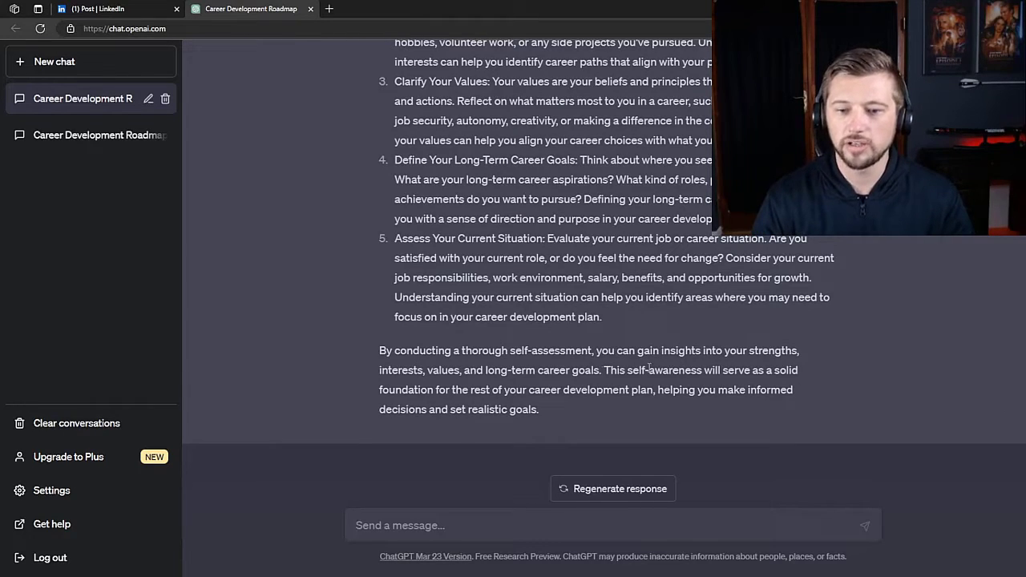
- Copy the third prompt, "I have some future roles that I would like to move towards", from the LinkedIn post and send it in ChatGPT
{"action": "scroll", "coordinate": [484, 363], "scroll_direction": "up", "scroll_amount": 3}
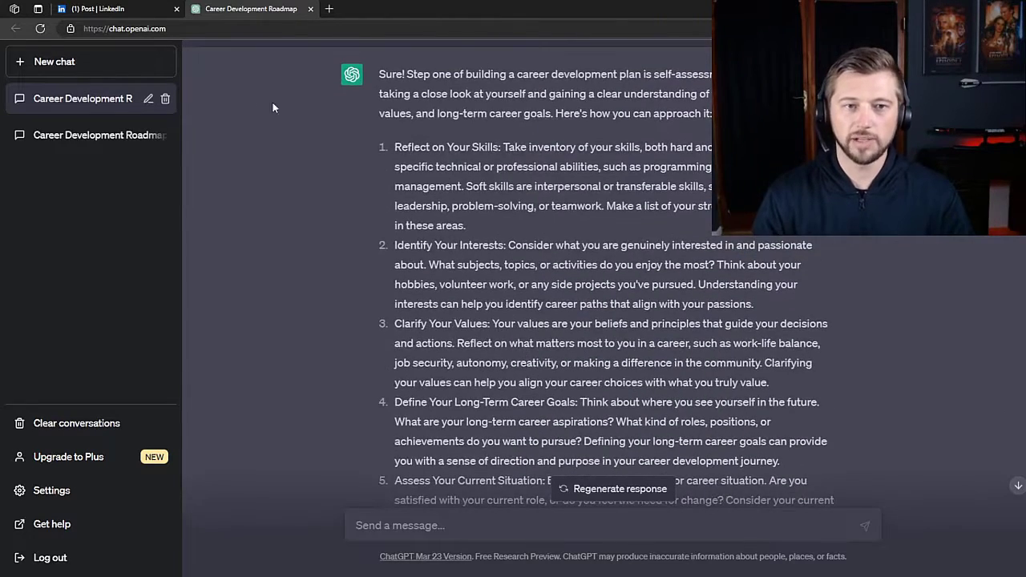
{"action": "left_click", "coordinate": [93, 9]}
{"action": "left_click", "coordinate": [405, 278]}
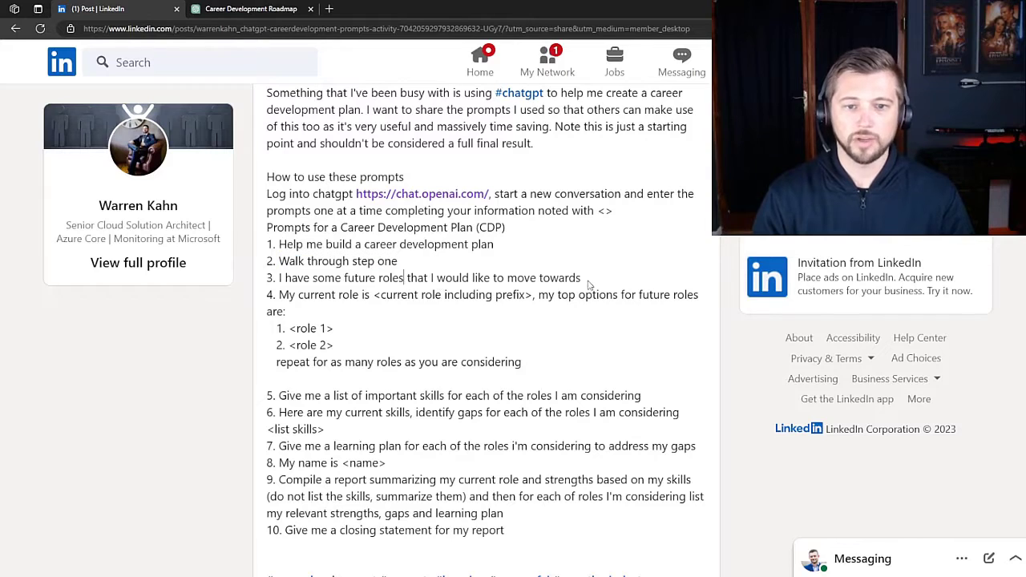
{"action": "left_click_drag", "start_coordinate": [581, 277], "coordinate": [279, 278]}
{"action": "key", "text": "ctrl+c"}
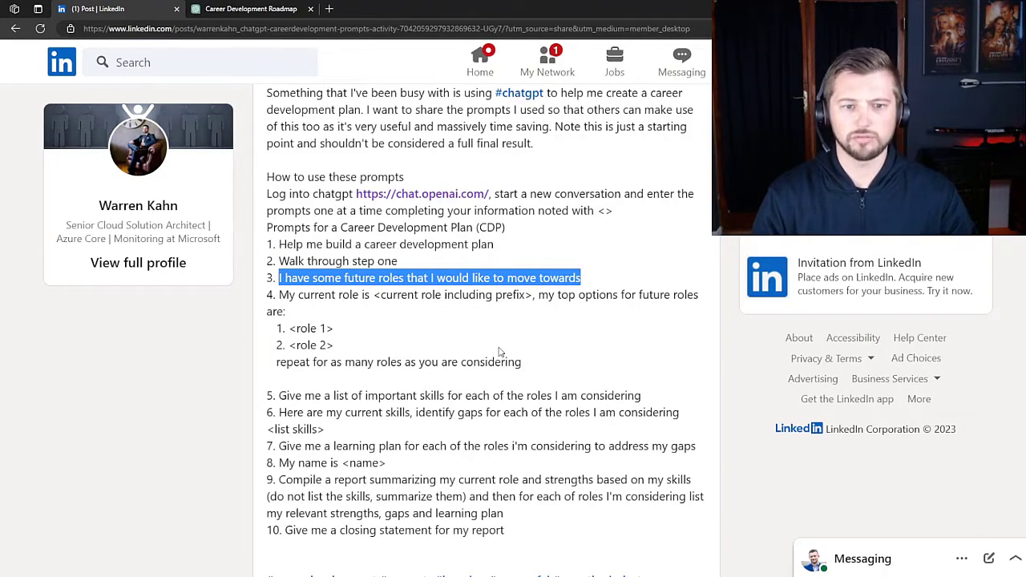
{"action": "left_click", "coordinate": [225, 10]}
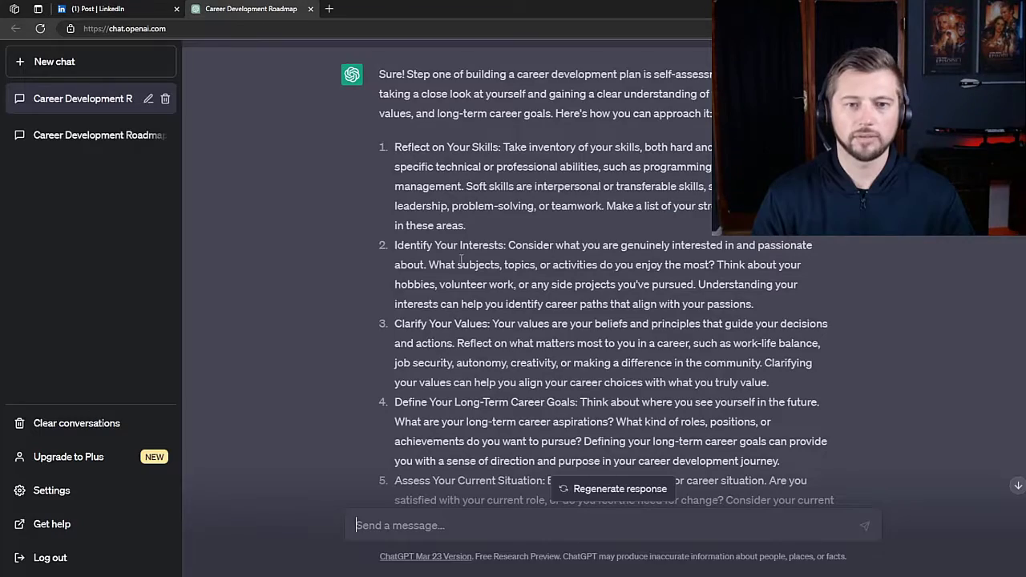
{"action": "key", "text": "ctrl+v"}
{"action": "key", "text": "Return"}
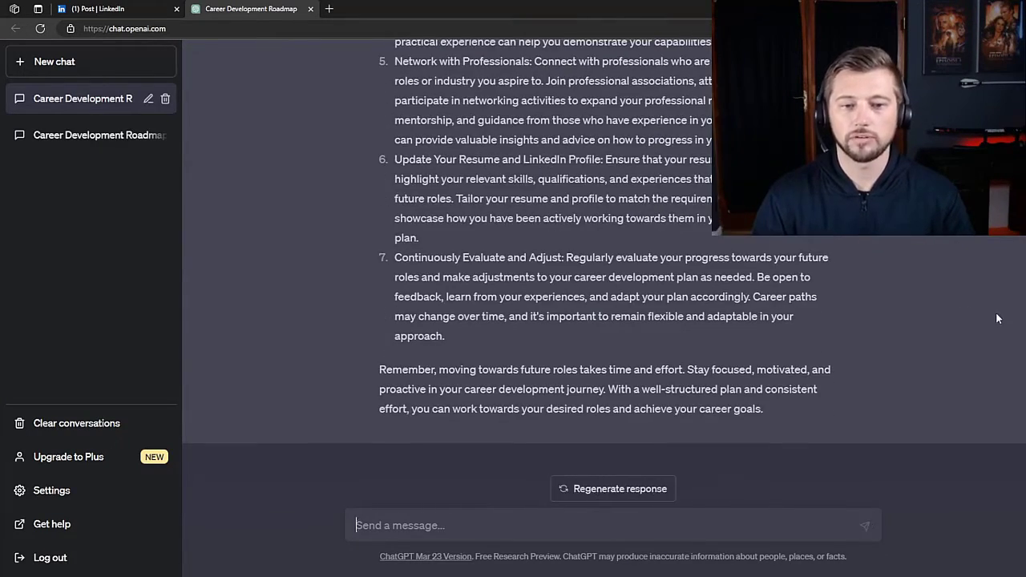
- Copy the fourth prompt with its two role lines from the LinkedIn post into the ChatGPT message, without the leading "4."
{"action": "left_click", "coordinate": [97, 9]}
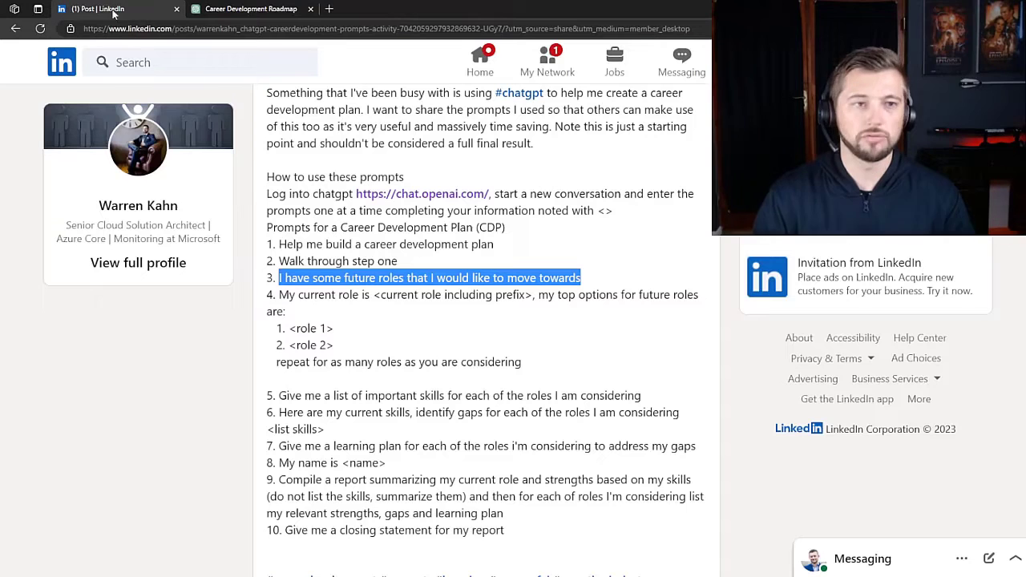
{"action": "left_click", "coordinate": [340, 323]}
{"action": "left_click_drag", "start_coordinate": [344, 349], "coordinate": [267, 297]}
{"action": "left_click", "coordinate": [289, 9]}
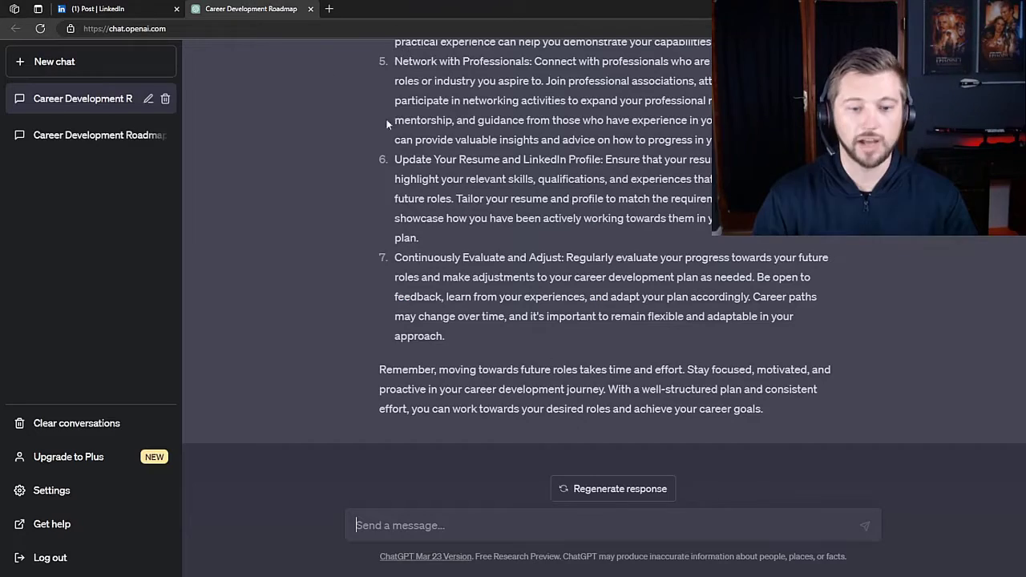
{"action": "left_click", "coordinate": [419, 521]}
{"action": "key", "text": "ctrl+v"}
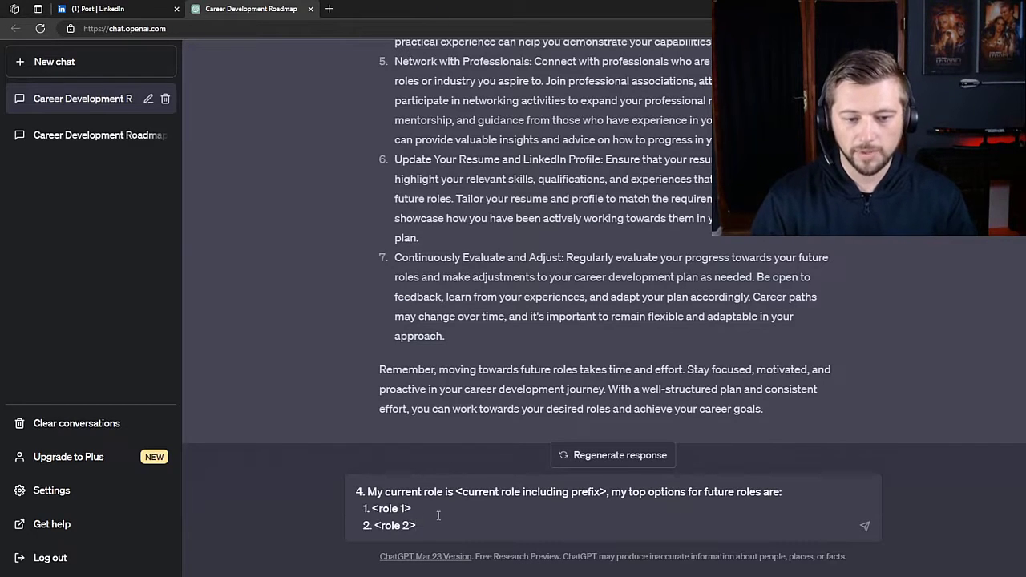
{"action": "key", "text": "BackSpace"}
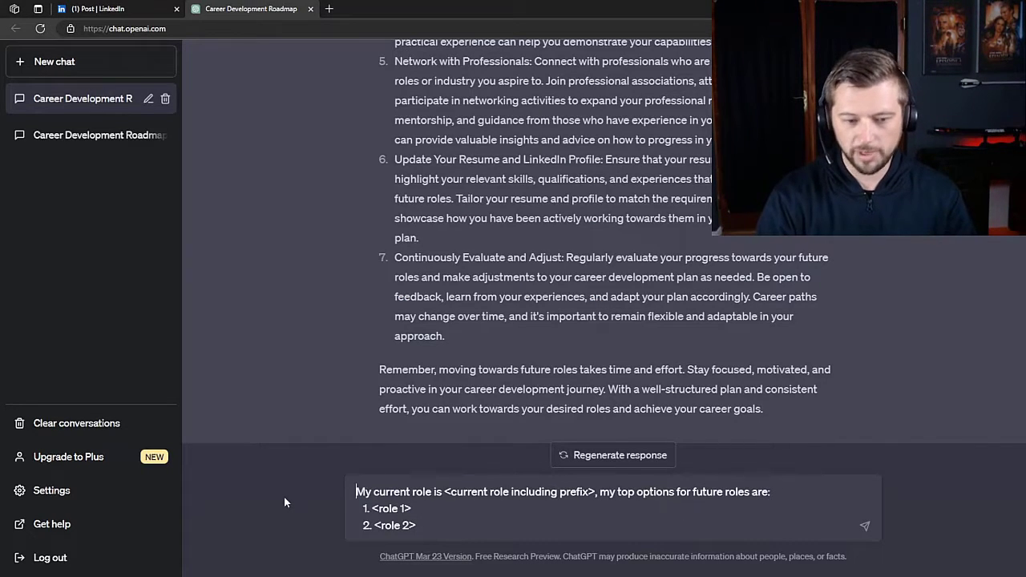
- Replace the current role placeholder in the message with "Senior cloud solution architect"
{"action": "left_click_drag", "start_coordinate": [445, 492], "coordinate": [598, 491]}
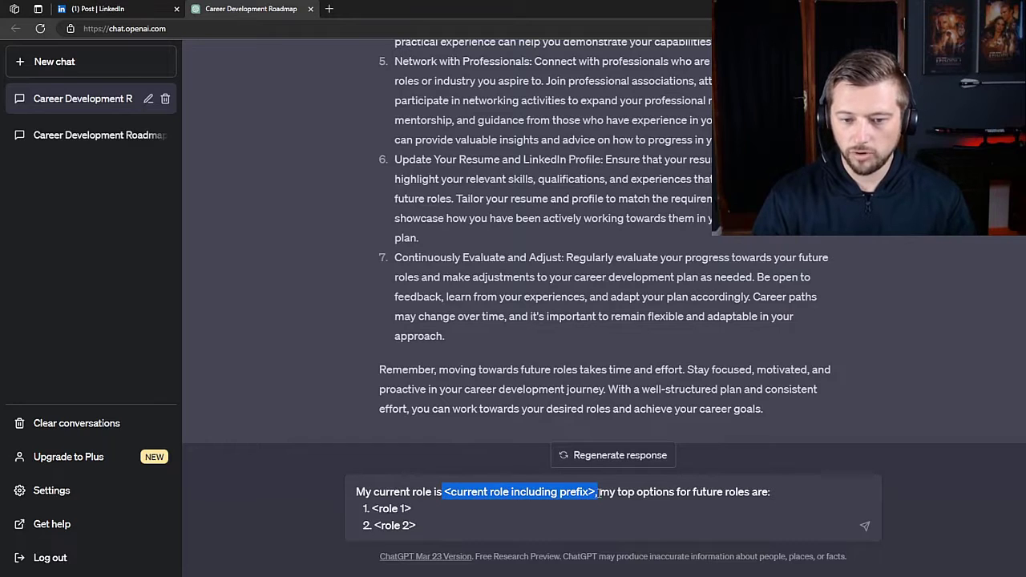
{"action": "type", "text": "Senrio"}
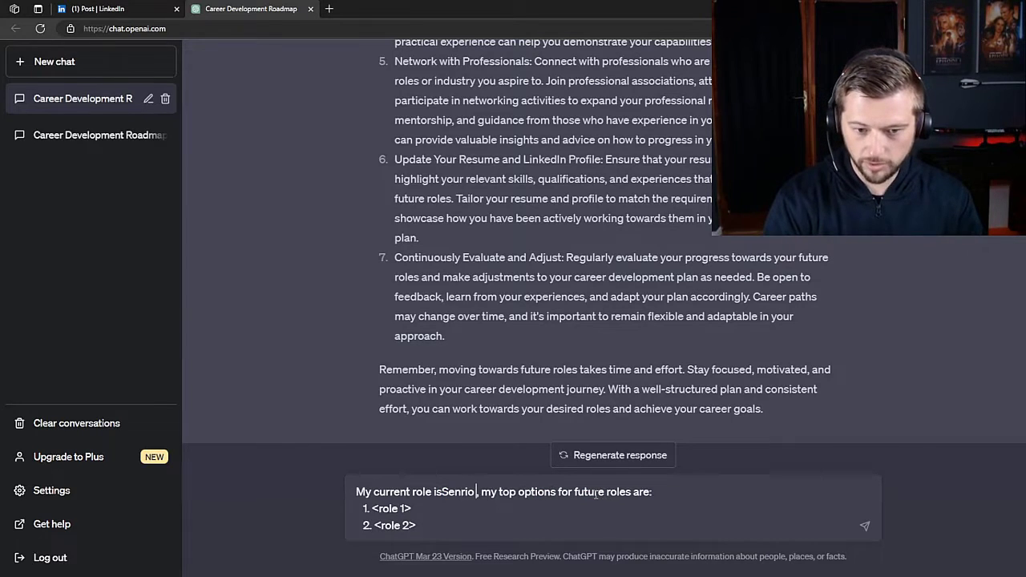
{"action": "key", "text": "BackSpace"}
{"action": "key", "text": "BackSpace"}
{"action": "key", "text": "BackSpace"}
{"action": "key", "text": "BackSpace"}
{"action": "key", "text": "BackSpace"}
{"action": "key", "text": "BackSpace"}
{"action": "type", "text": "Sen"}
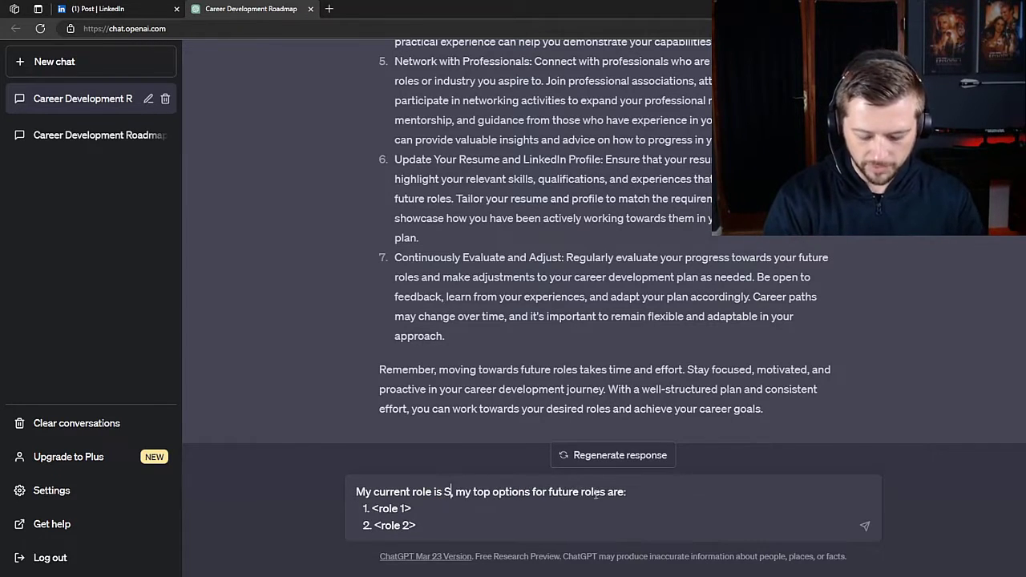
{"action": "type", "text": "ior cloud s"}
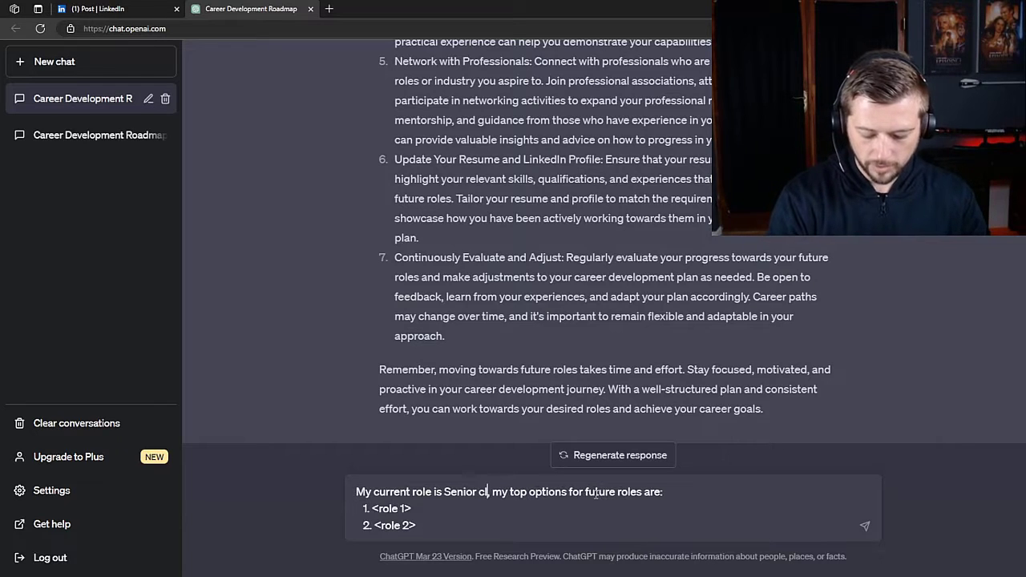
{"action": "type", "text": "olution architect"}
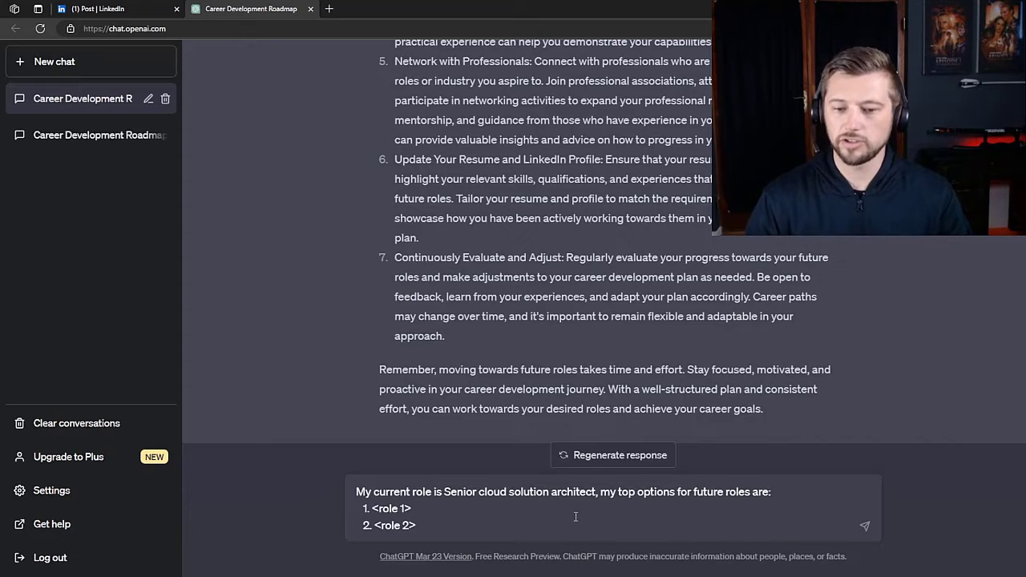
- Replace the <role 1> placeholder in the message with "Software Developer"
{"action": "left_click_drag", "start_coordinate": [418, 514], "coordinate": [373, 513]}
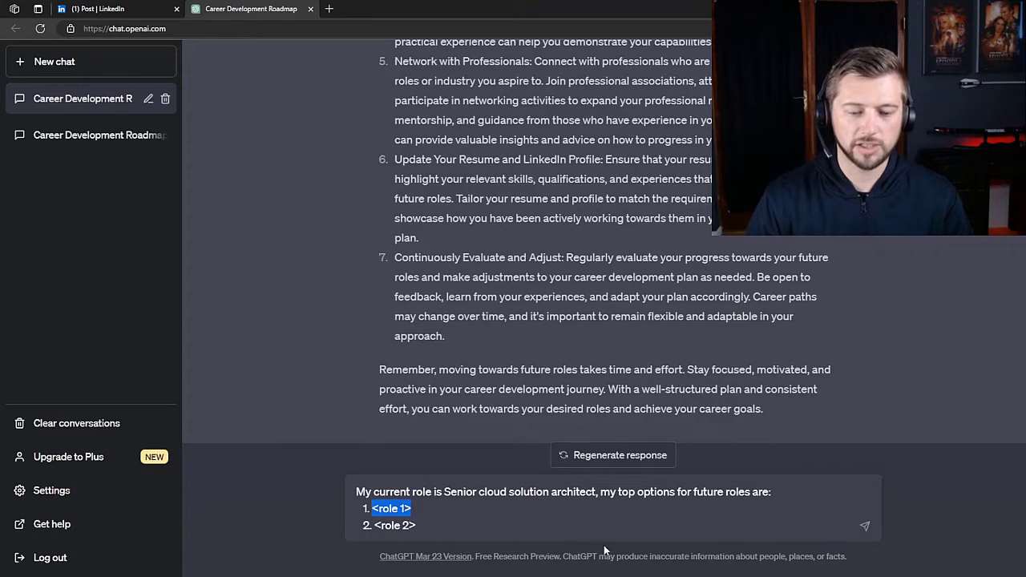
{"action": "key", "text": "BackSpace"}
{"action": "type", "text": "Softwar"}
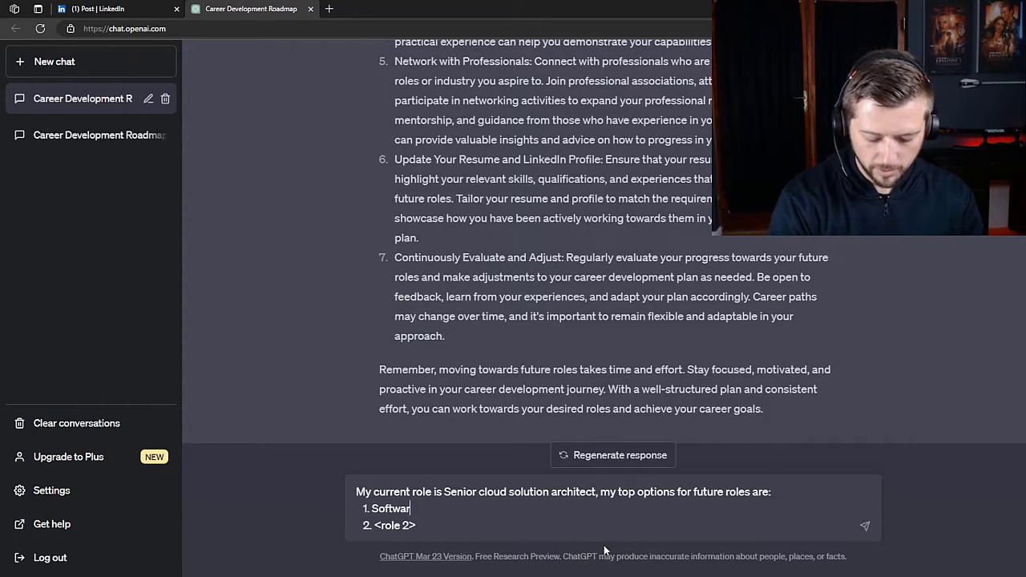
{"action": "type", "text": "e Developer"}
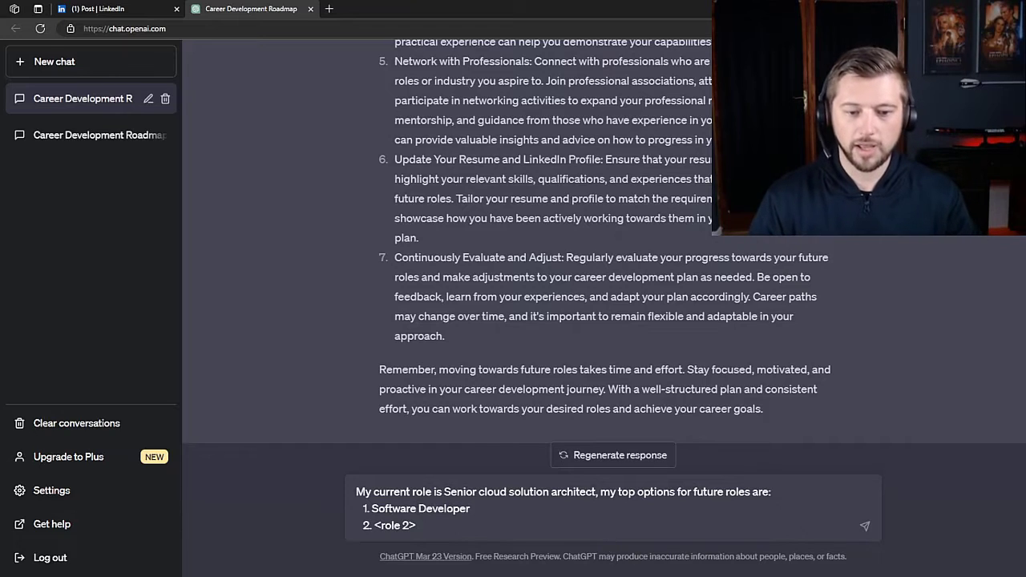
- Replace the <role 2> placeholder with "Program Manager" and send the completed prompt
{"action": "left_click_drag", "start_coordinate": [402, 525], "coordinate": [373, 525]}
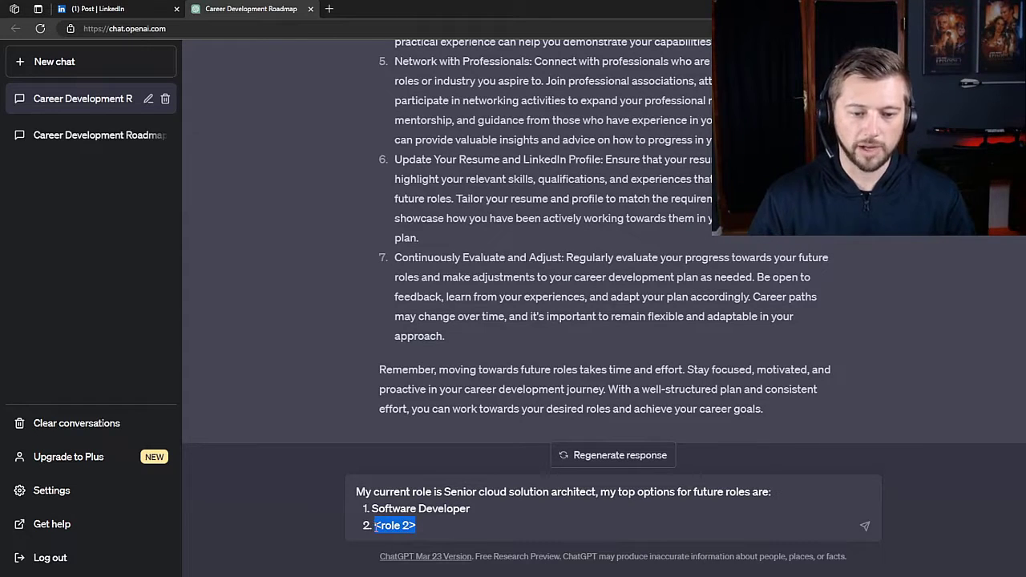
{"action": "type", "text": "Program"}
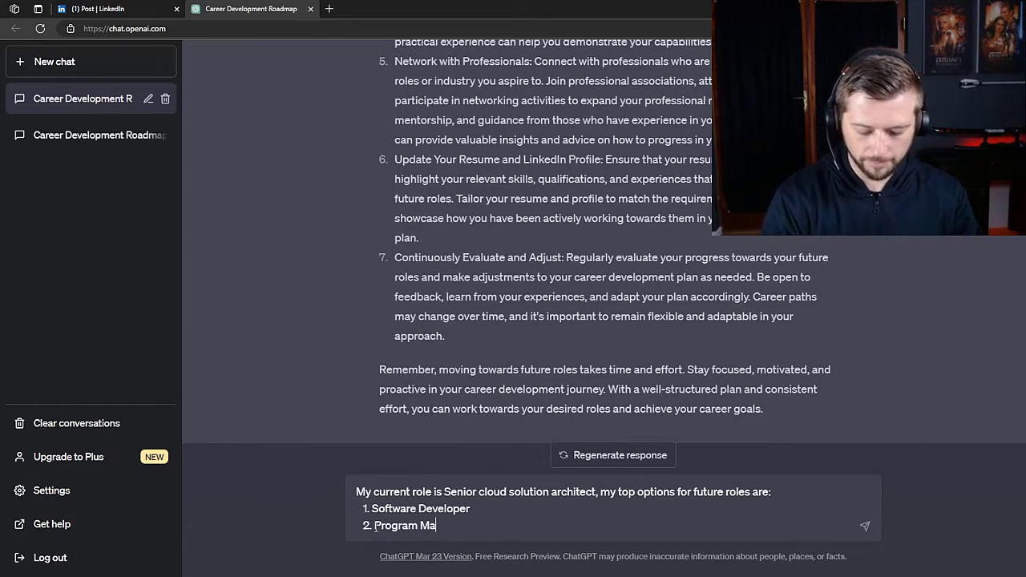
{"action": "type", "text": " Manager"}
{"action": "key", "text": "Return"}
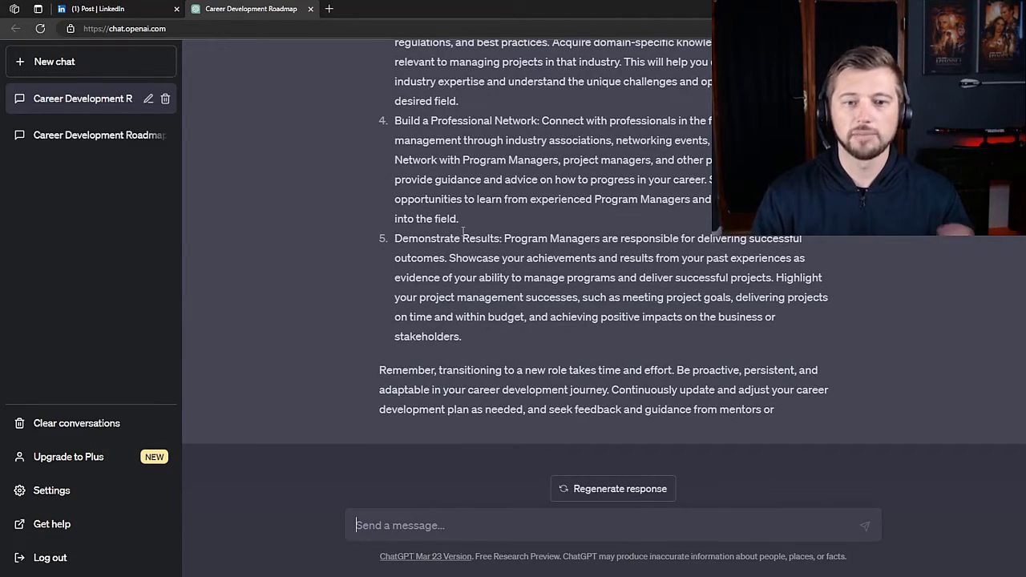
{"action": "scroll", "coordinate": [562, 291], "scroll_direction": "up", "scroll_amount": 4}
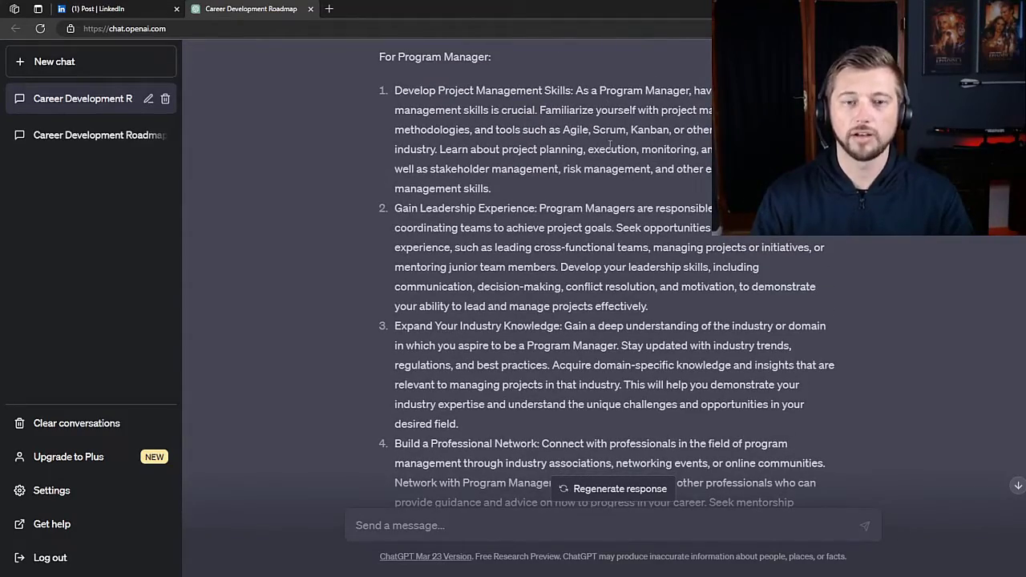
{"action": "scroll", "coordinate": [518, 322], "scroll_direction": "down", "scroll_amount": 4}
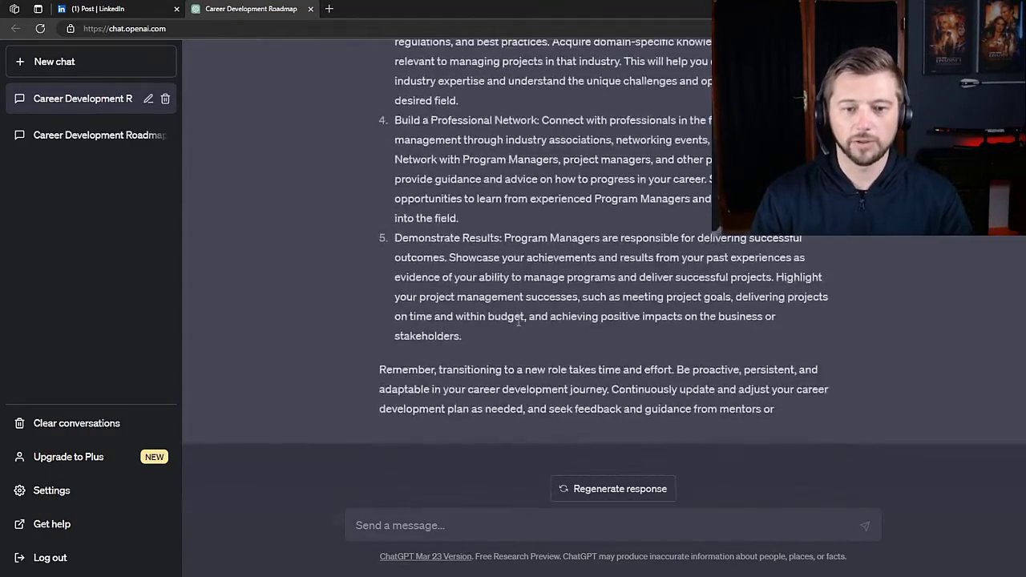
- Copy the fifth prompt from the LinkedIn post, without its number, into the ChatGPT message and send it
{"action": "left_click", "coordinate": [171, 10]}
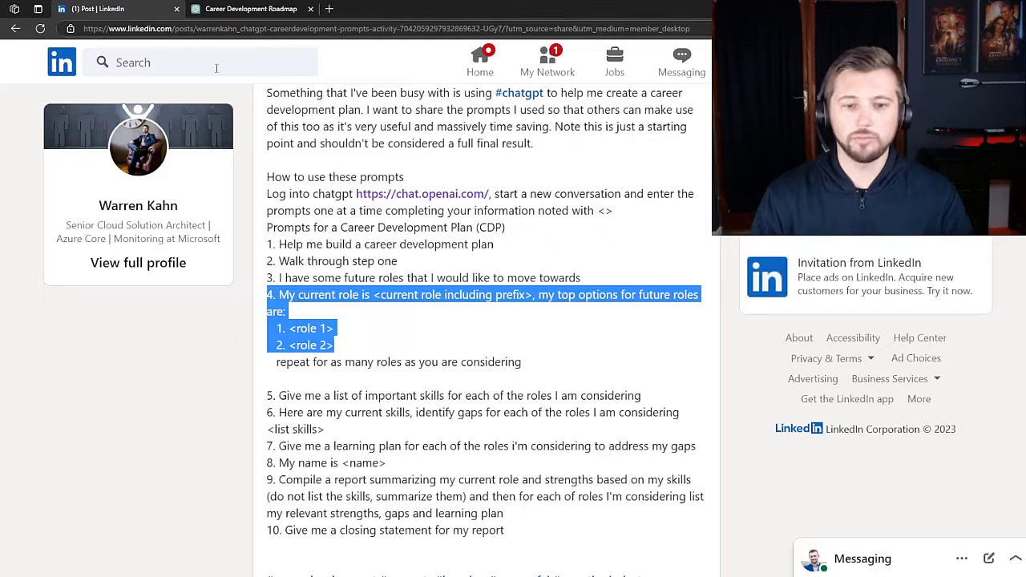
{"action": "left_click", "coordinate": [396, 381]}
{"action": "scroll", "coordinate": [395, 381], "scroll_direction": "down", "scroll_amount": 2}
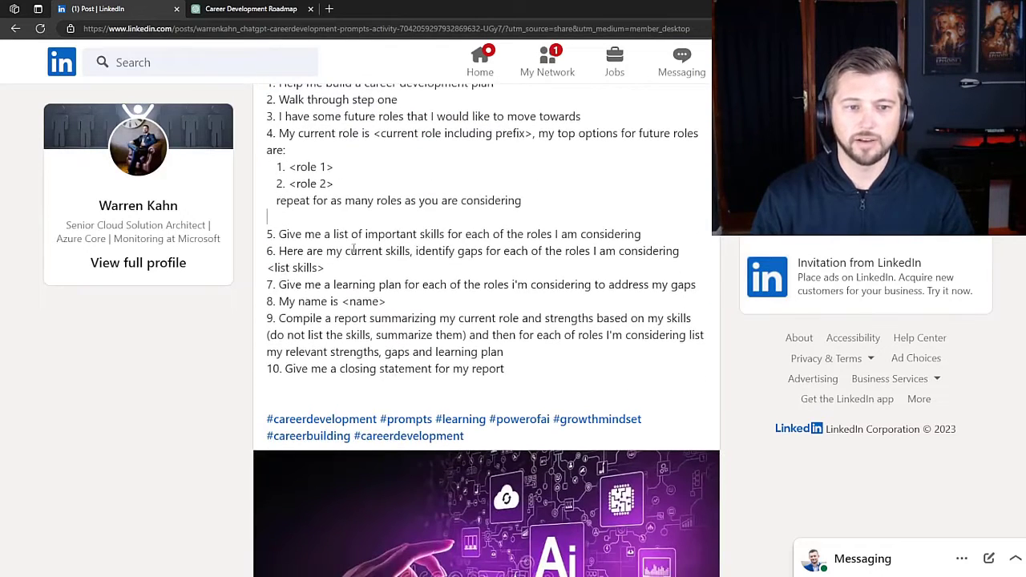
{"action": "left_click_drag", "start_coordinate": [279, 233], "coordinate": [642, 234]}
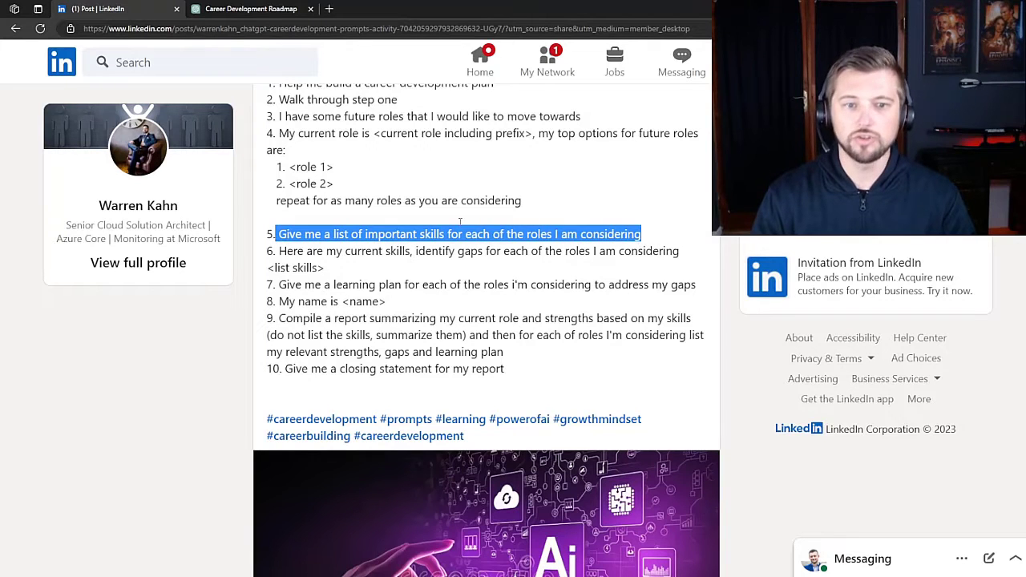
{"action": "left_click", "coordinate": [271, 7]}
{"action": "left_click", "coordinate": [416, 525]}
{"action": "key", "text": "ctrl+v"}
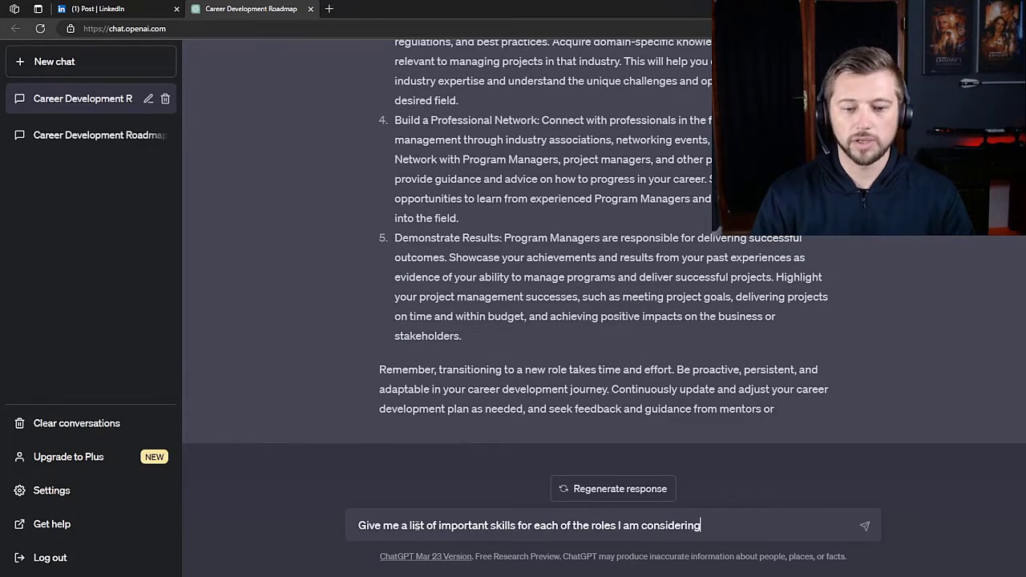
{"action": "key", "text": "Return"}
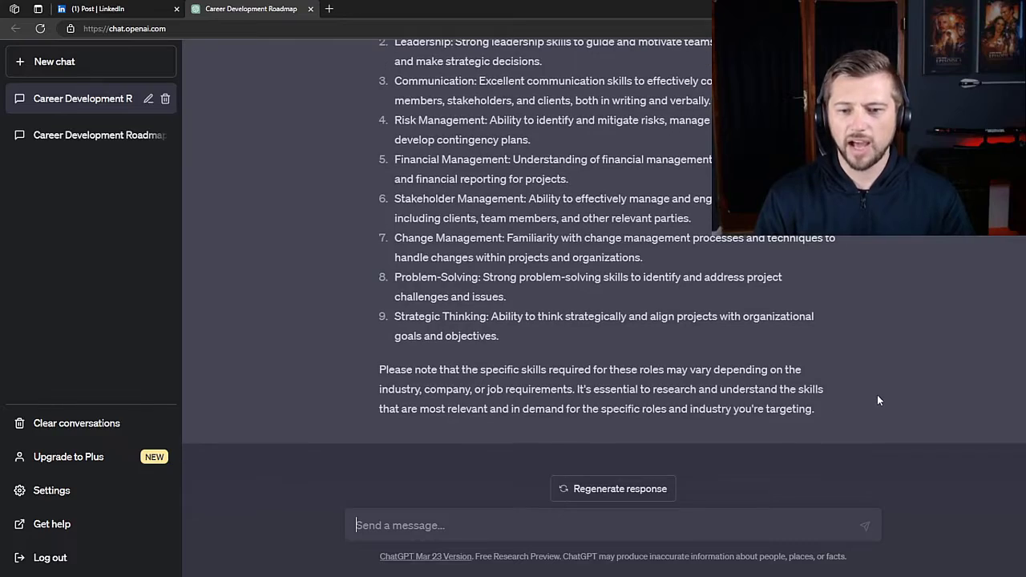
- Review the skills listed for Software Developer and Program Manager in the ChatGPT response
{"action": "scroll", "coordinate": [877, 396], "scroll_direction": "up", "scroll_amount": 6}
{"action": "scroll", "coordinate": [879, 396], "scroll_direction": "up", "scroll_amount": 1}
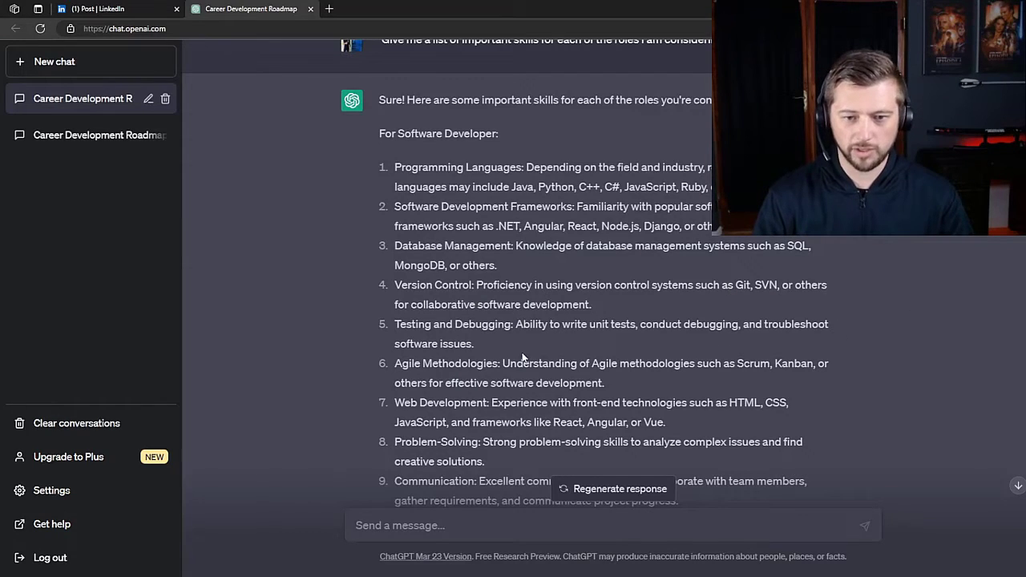
{"action": "scroll", "coordinate": [590, 419], "scroll_direction": "down", "scroll_amount": 2}
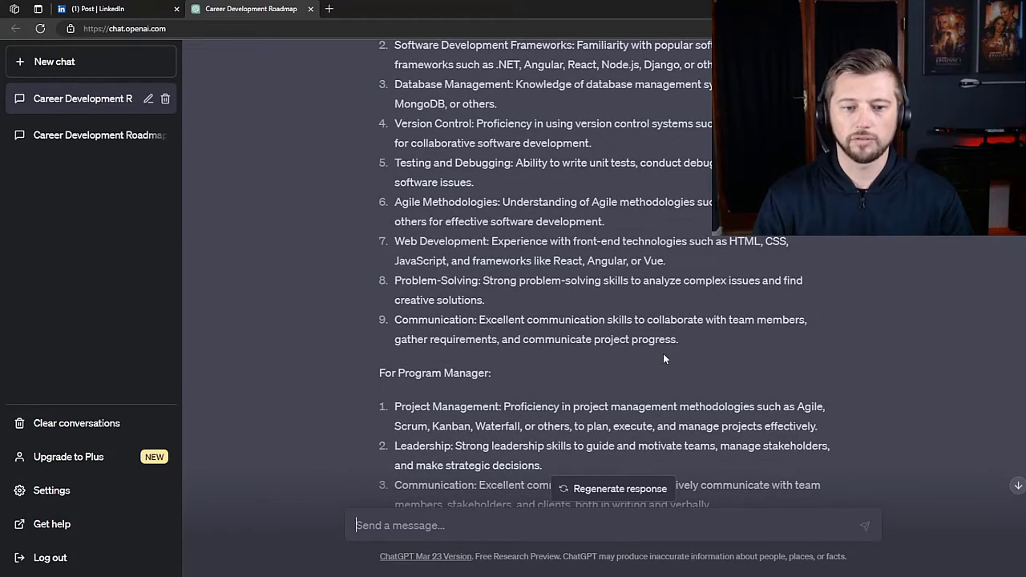
{"action": "scroll", "coordinate": [663, 354], "scroll_direction": "down", "scroll_amount": 3}
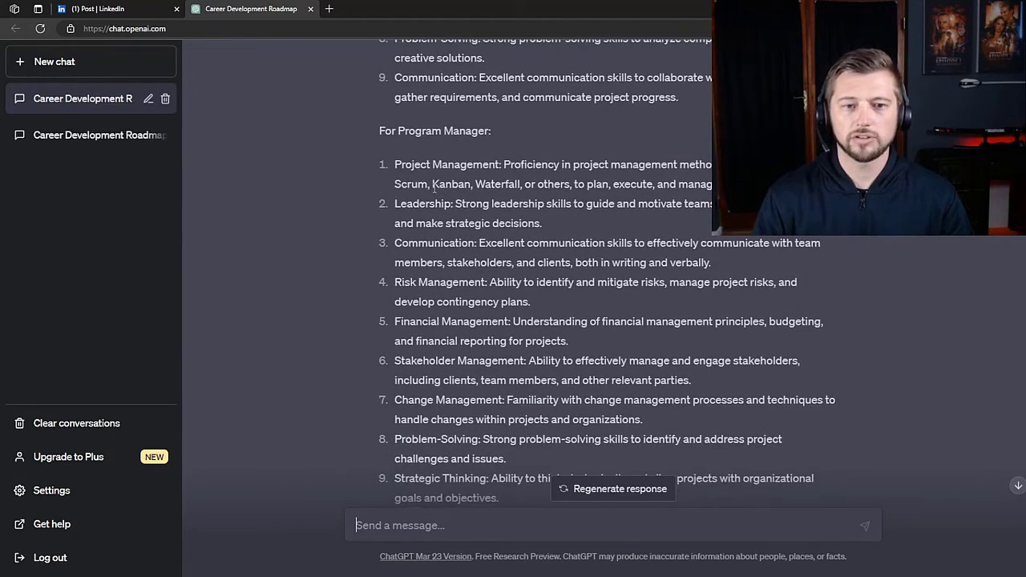
{"action": "scroll", "coordinate": [546, 399], "scroll_direction": "down", "scroll_amount": 2}
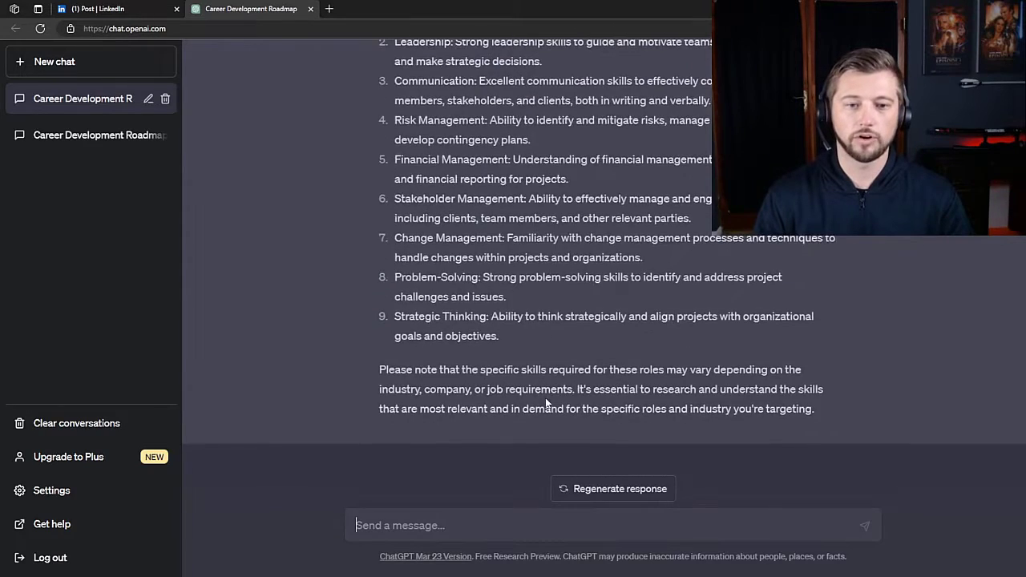
{"action": "scroll", "coordinate": [545, 397], "scroll_direction": "up", "scroll_amount": 2}
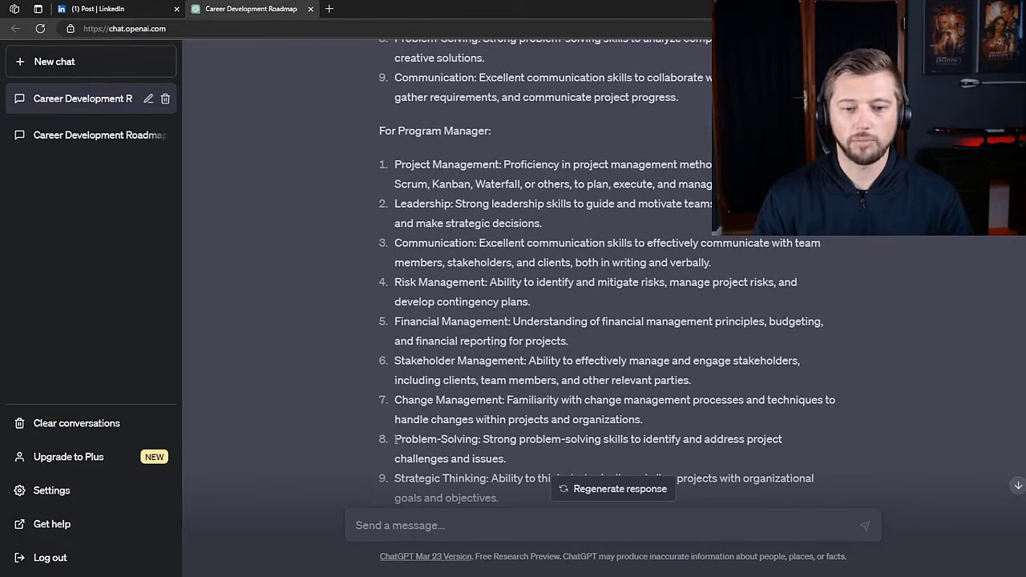
{"action": "scroll", "coordinate": [600, 414], "scroll_direction": "down", "scroll_amount": 2}
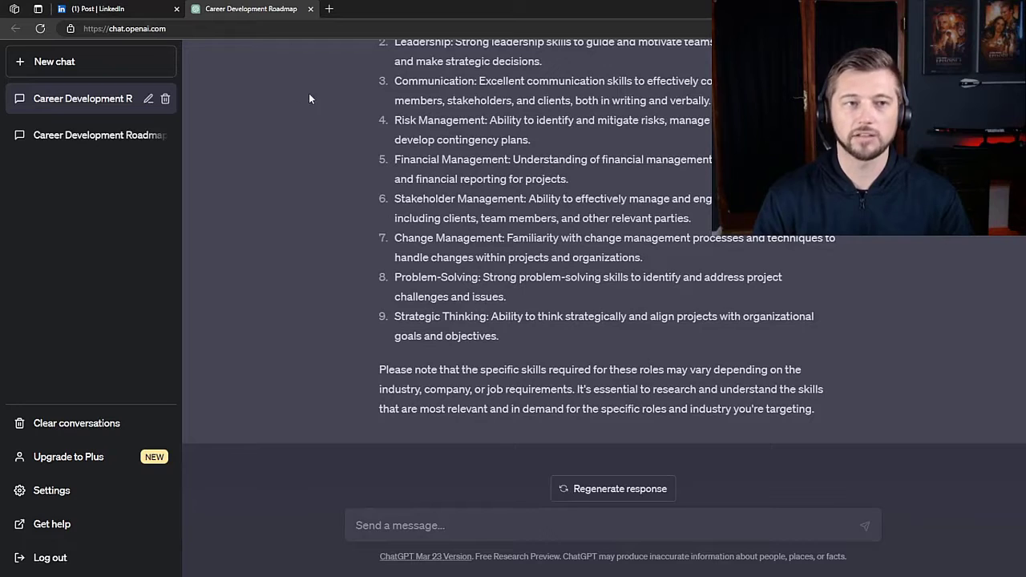
- Copy the sixth prompt from the LinkedIn post, without <list skills>, into a new Notepad document and add a blank line below it
{"action": "left_click", "coordinate": [138, 8]}
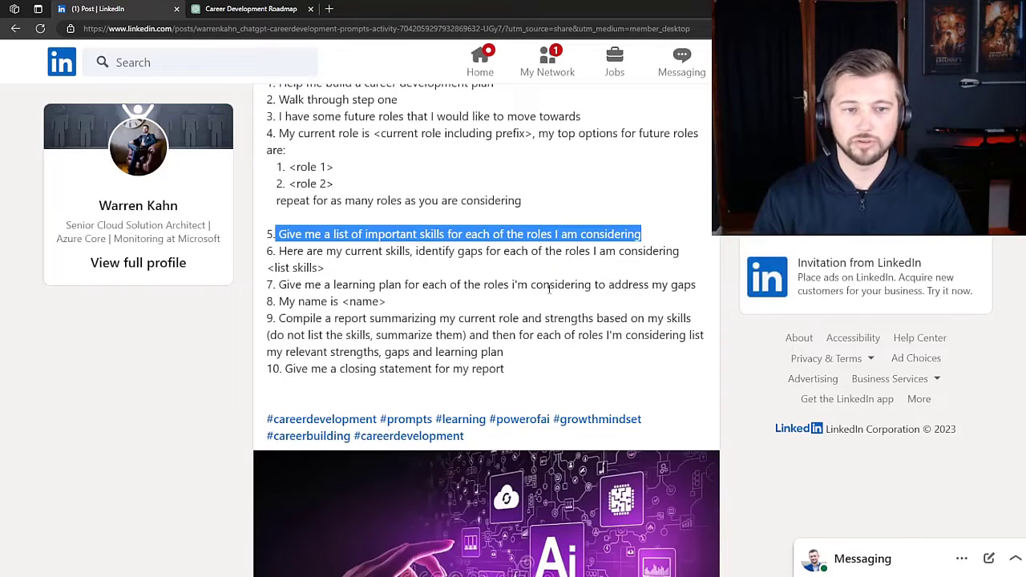
{"action": "left_click_drag", "start_coordinate": [278, 251], "coordinate": [679, 252]}
{"action": "key", "text": "ctrl+c"}
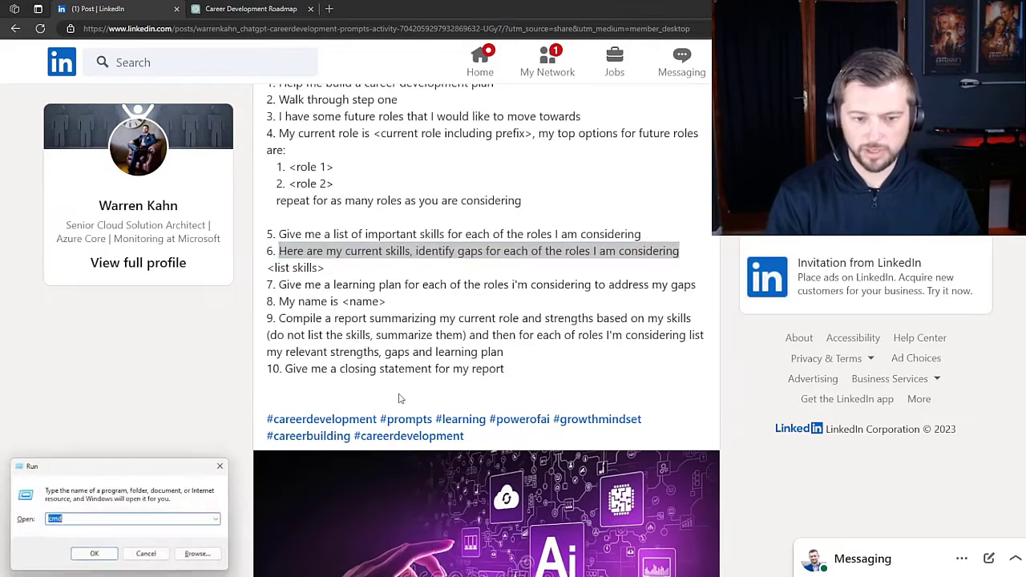
{"action": "key", "text": "super+r"}
{"action": "type", "text": "notepad"}
{"action": "key", "text": "Return"}
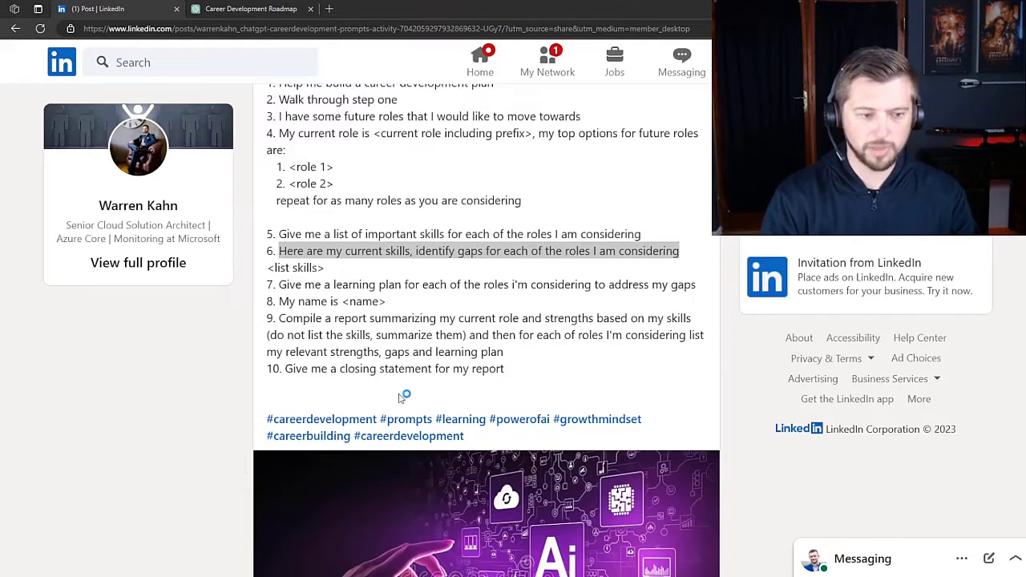
{"action": "key", "text": "ctrl+v"}
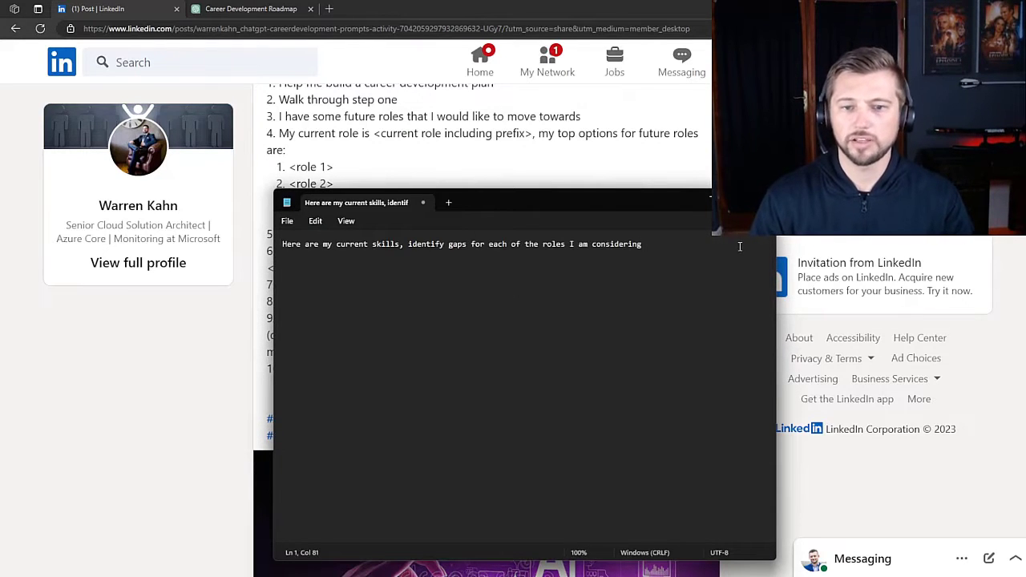
{"action": "key", "text": "Return"}
{"action": "key", "text": "ctrl+plus"}
{"action": "key", "text": "ctrl+plus"}
{"action": "key", "text": "ctrl+plus"}
{"action": "key", "text": "ctrl+plus"}
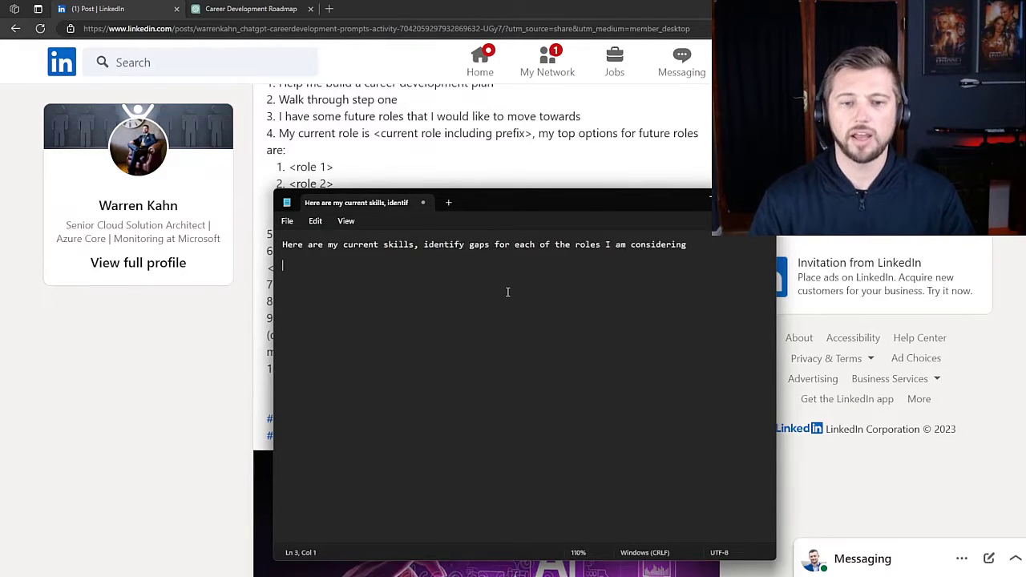
- Copy the nine Software Developer skills from the ChatGPT response into the Notepad document below the prompt
{"action": "left_click", "coordinate": [257, 10]}
{"action": "scroll", "coordinate": [601, 377], "scroll_direction": "up", "scroll_amount": 2}
{"action": "scroll", "coordinate": [910, 374], "scroll_direction": "down", "scroll_amount": 2}
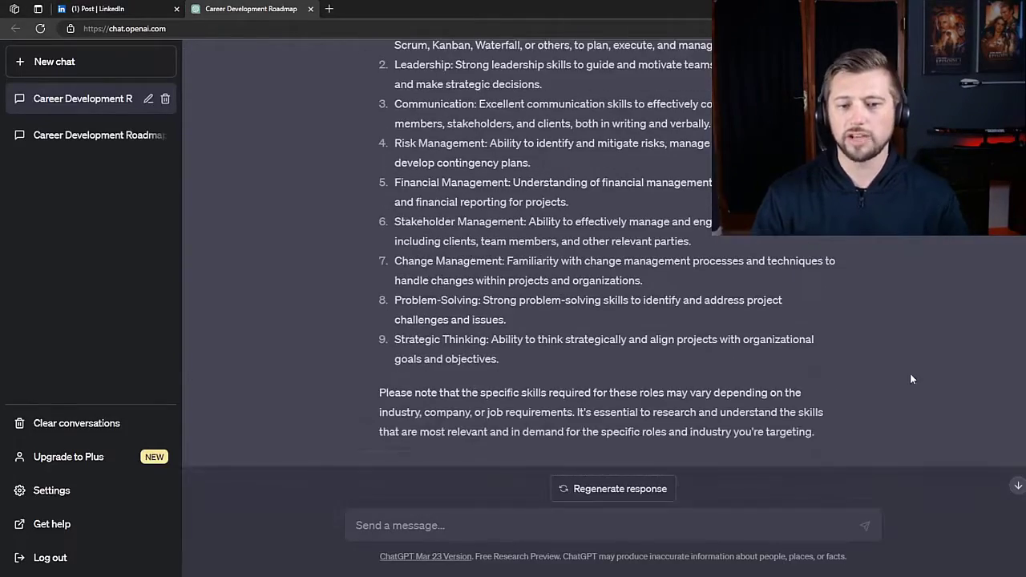
{"action": "scroll", "coordinate": [908, 377], "scroll_direction": "up", "scroll_amount": 5}
{"action": "left_click_drag", "start_coordinate": [724, 356], "coordinate": [389, 94]}
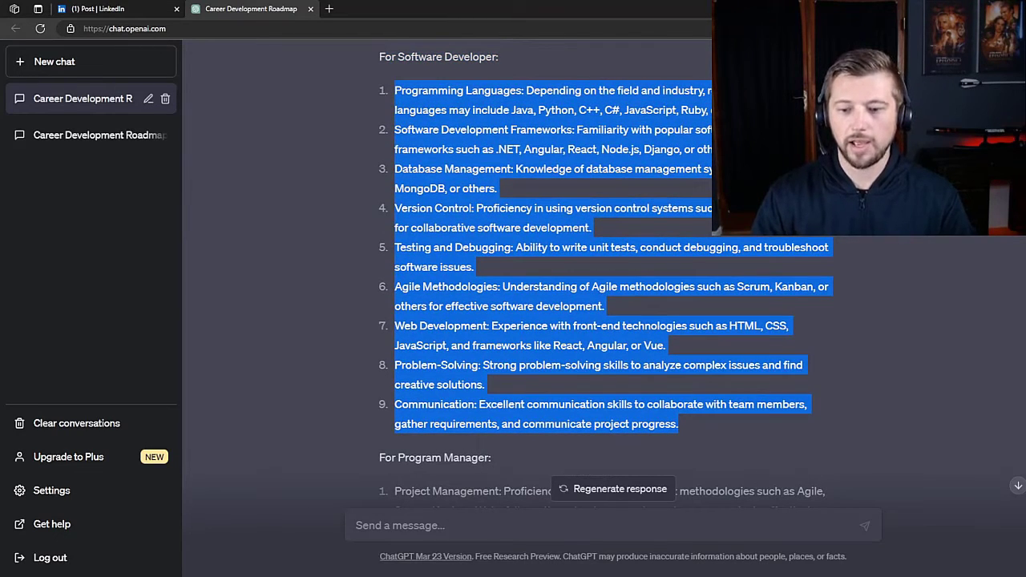
{"action": "key", "text": "alt+Tab"}
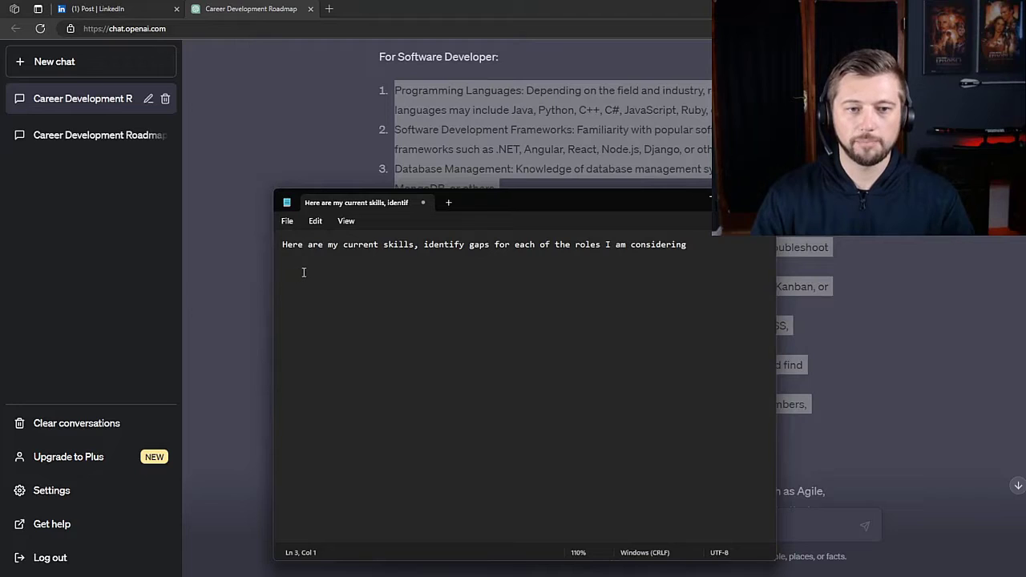
{"action": "type", "text": "Programming Languages: Depending on the field and industry, relevant programming languages may include Java, Python, C++, C#, JavaScript, Ruby, or others. Software Development Frameworks: Familiarity with popular software development frameworks such as .NET, Angular, React, Node.js, Django, or others. Database Management: Knowledge of database management systems such as SQL, MongoDB, or others. Version Control: Proficiency in using version control systems such as Git, SVN, or others for collaborative software development. Testing and Debugging: Ability to write unit tests, conduct debugging, and troubleshoot software issues. Agile Methodologies: Understanding of Agile methodologies such as Scrum, Kanban, or others for effective software development. Web Development: Experience with front-end technologies such as HTML, CSS, JavaScript, and frameworks like React, Angular, or Vue. Problem-Solving: Strong problem-solving skills to analyze complex issues and find creative solutions. Communication: Excellent communication skills to collaborate with team members, gather requirements, and communicate project progress."}
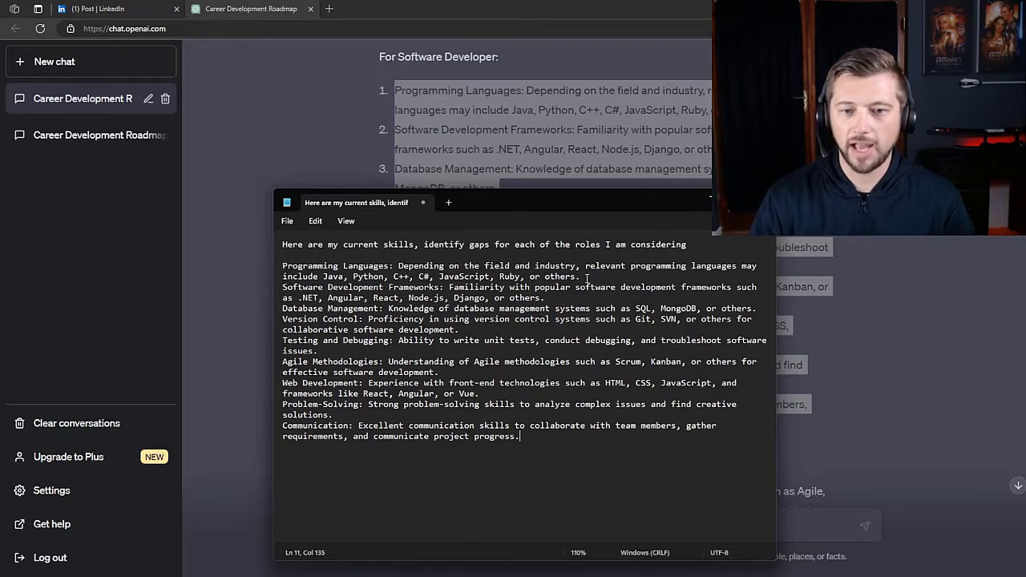
- Delete the Programming Languages and Software Development Frameworks entries from the skills list in Notepad
{"action": "left_click_drag", "start_coordinate": [587, 277], "coordinate": [281, 266]}
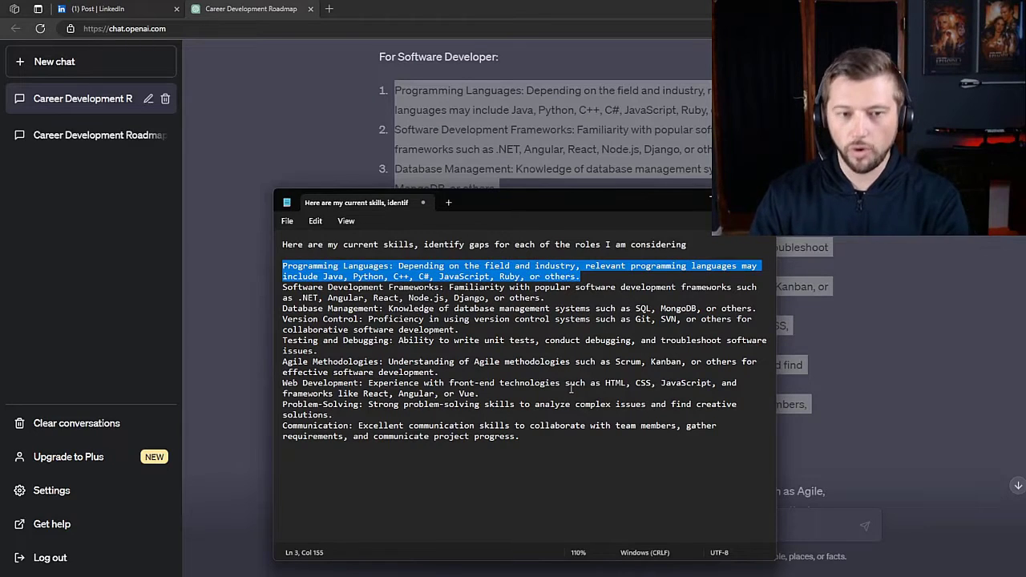
{"action": "key", "text": "BackSpace"}
{"action": "key", "text": "BackSpace"}
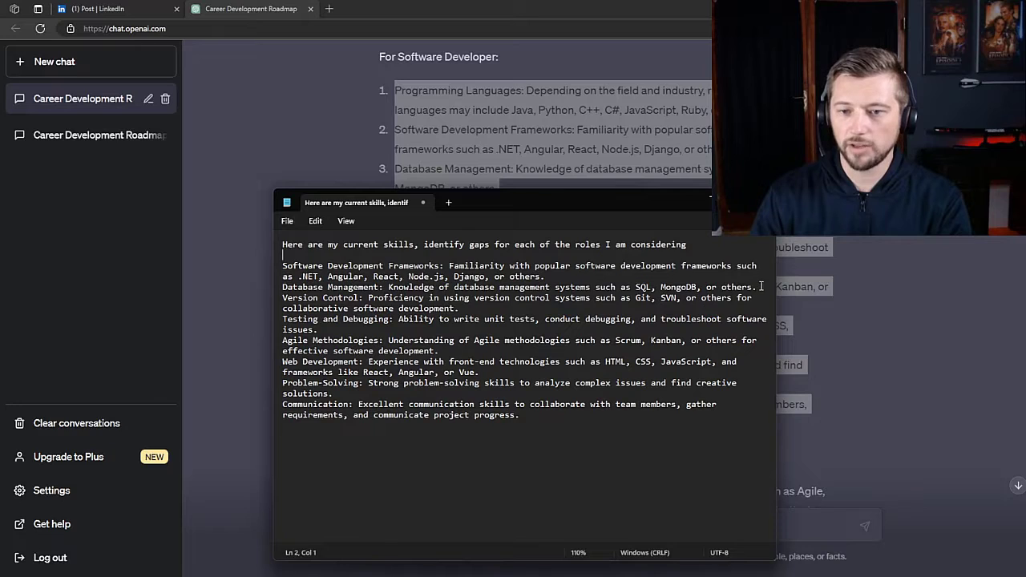
{"action": "left_click_drag", "start_coordinate": [549, 277], "coordinate": [284, 266]}
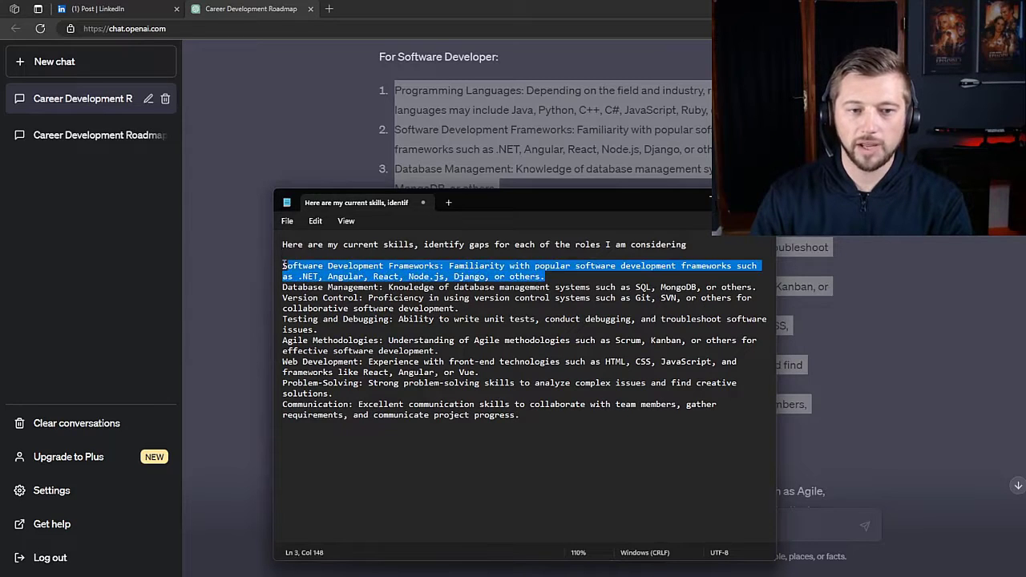
{"action": "key", "text": "BackSpace"}
{"action": "key", "text": "BackSpace"}
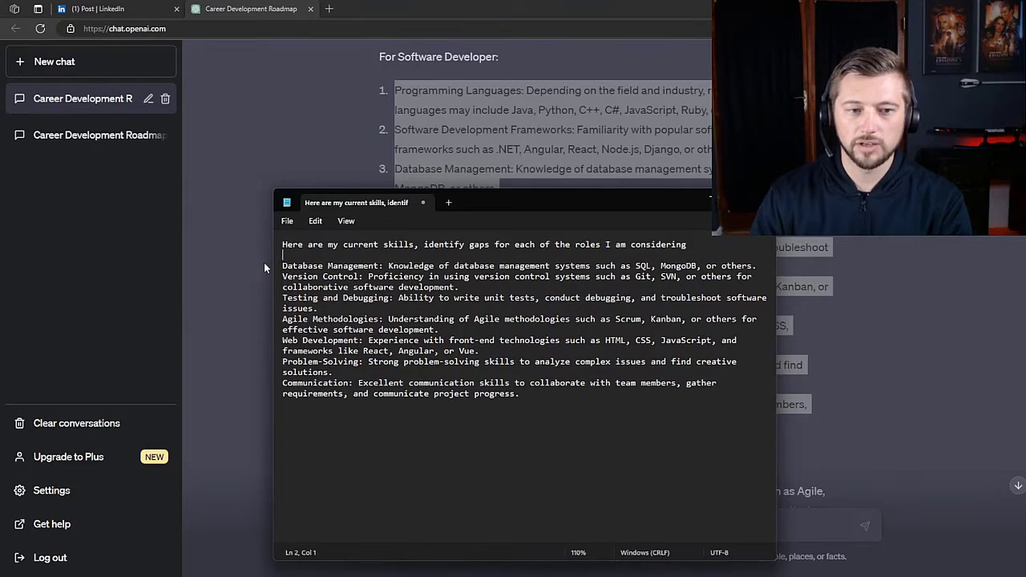
- Delete the Testing and Debugging and Web Development entries from the skills list in Notepad
{"action": "triple_click", "coordinate": [384, 281]}
{"action": "left_click", "coordinate": [376, 299]}
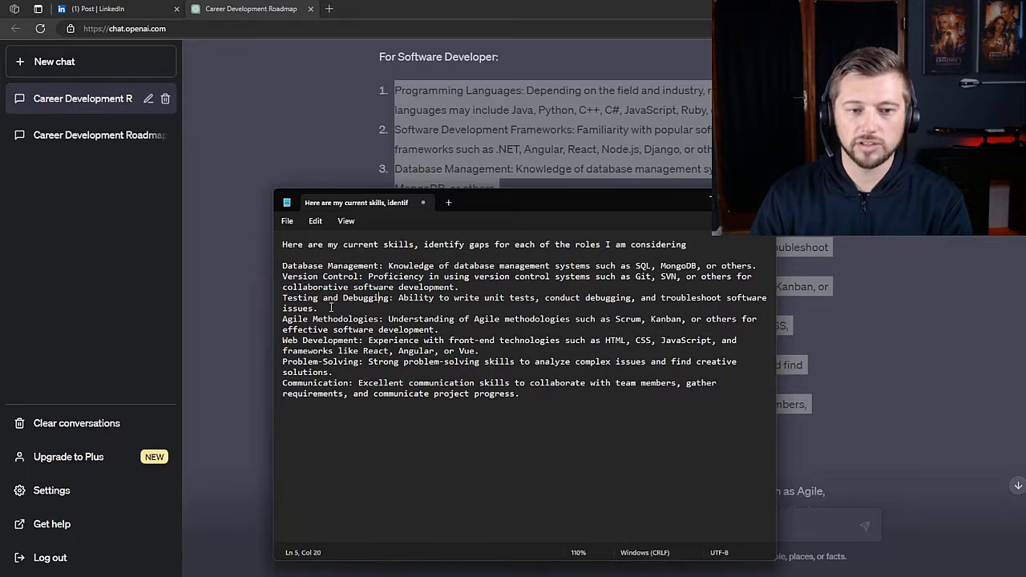
{"action": "triple_click", "coordinate": [285, 299]}
{"action": "key", "text": "BackSpace"}
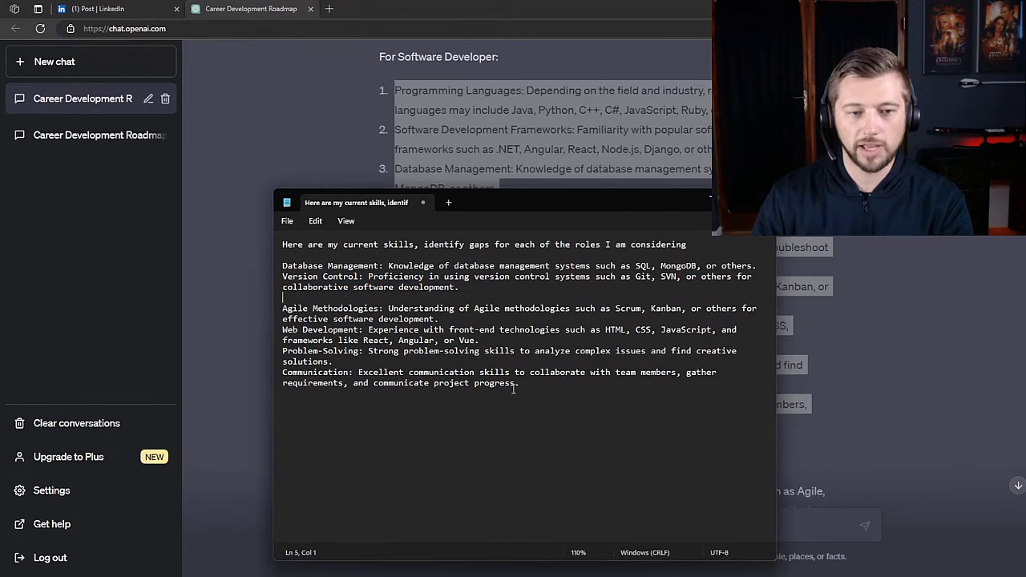
{"action": "key", "text": "BackSpace"}
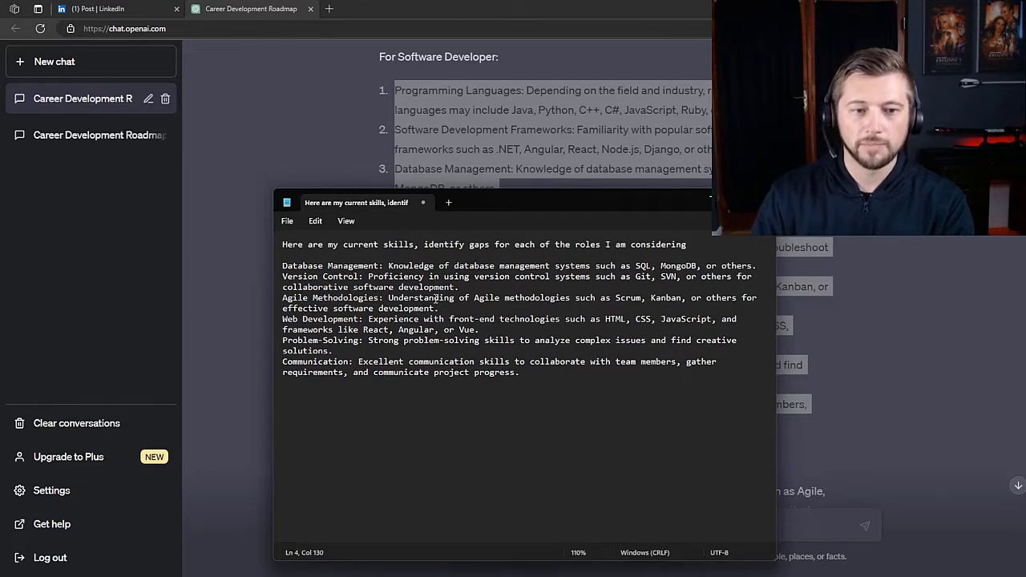
{"action": "left_click", "coordinate": [520, 321]}
{"action": "left_click_drag", "start_coordinate": [496, 324], "coordinate": [276, 320]}
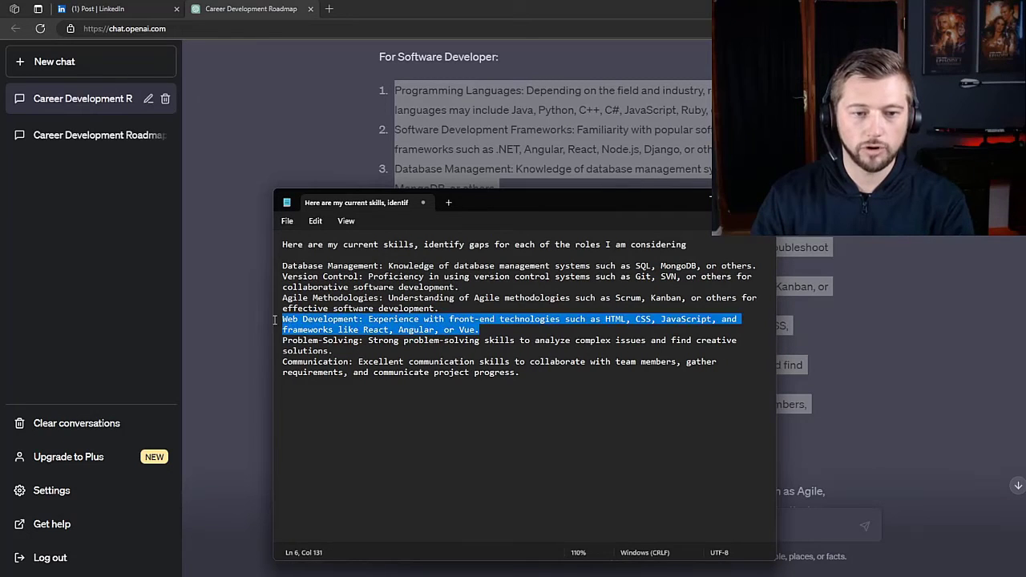
{"action": "key", "text": "BackSpace"}
{"action": "key", "text": "BackSpace"}
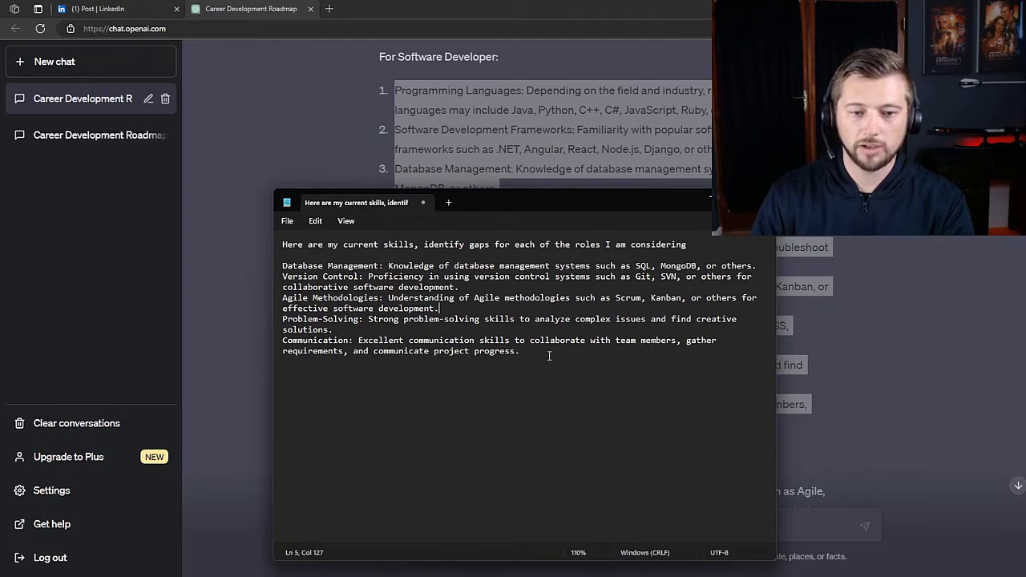
- Add a blank line below the last entry of the skills list in Notepad
{"action": "key", "text": "Return"}
{"action": "key", "text": "Return"}
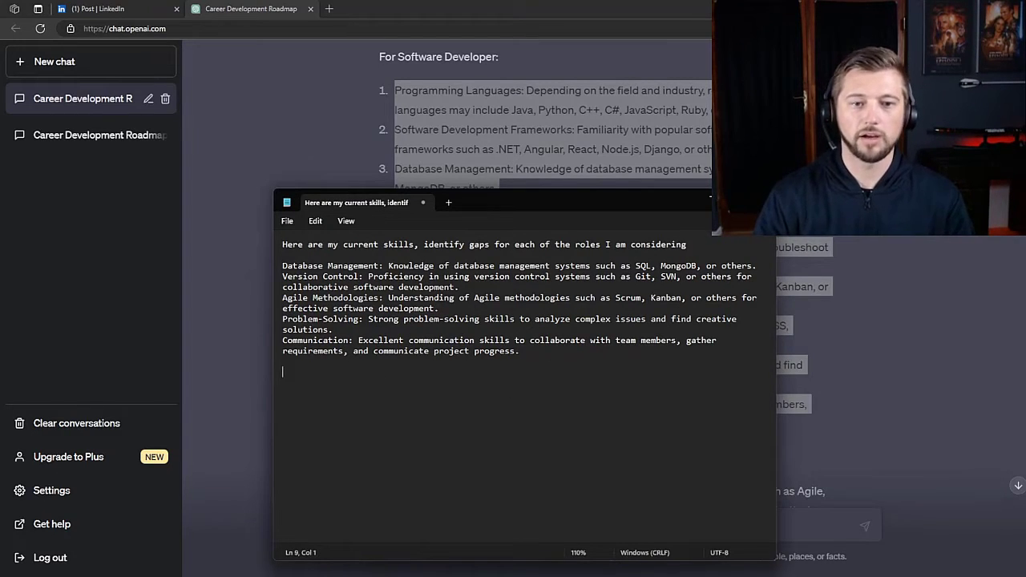
{"action": "left_click", "coordinate": [965, 359]}
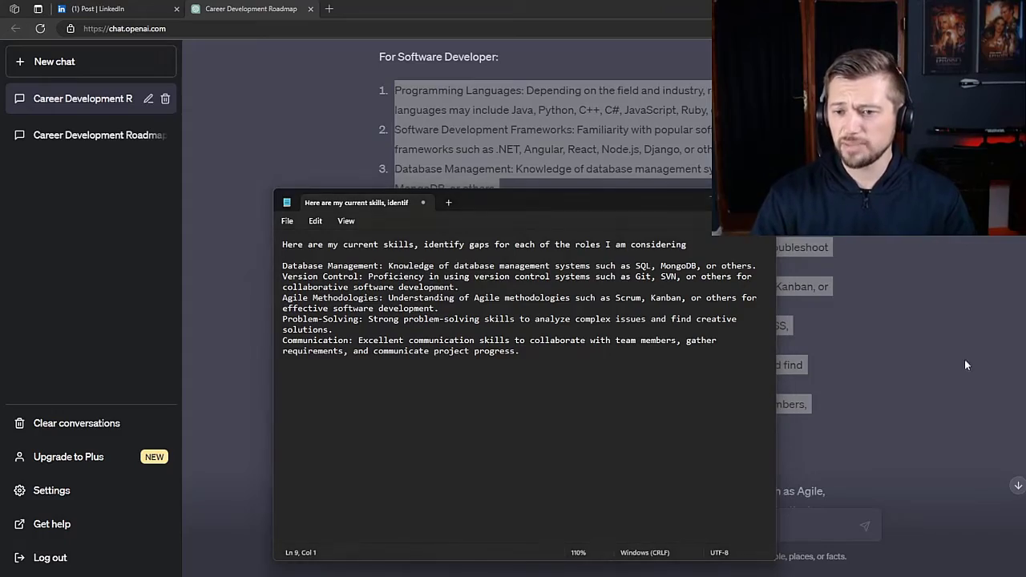
{"action": "scroll", "coordinate": [929, 359], "scroll_direction": "down", "scroll_amount": 3}
{"action": "scroll", "coordinate": [634, 353], "scroll_direction": "down", "scroll_amount": 1}
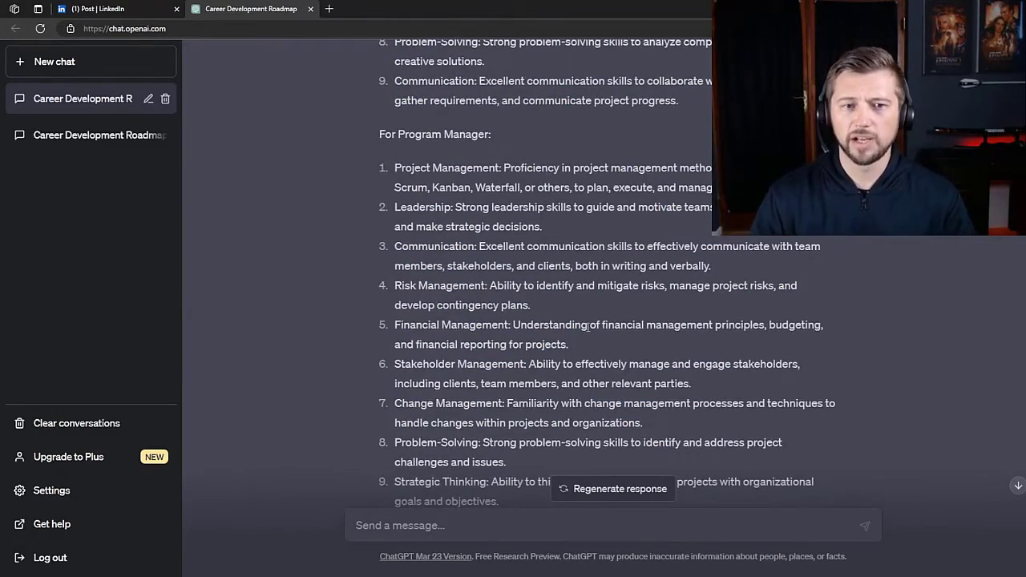
{"action": "scroll", "coordinate": [553, 341], "scroll_direction": "down", "scroll_amount": 2}
{"action": "left_click_drag", "start_coordinate": [511, 338], "coordinate": [394, 216]}
{"action": "key", "text": "alt+Tab"}
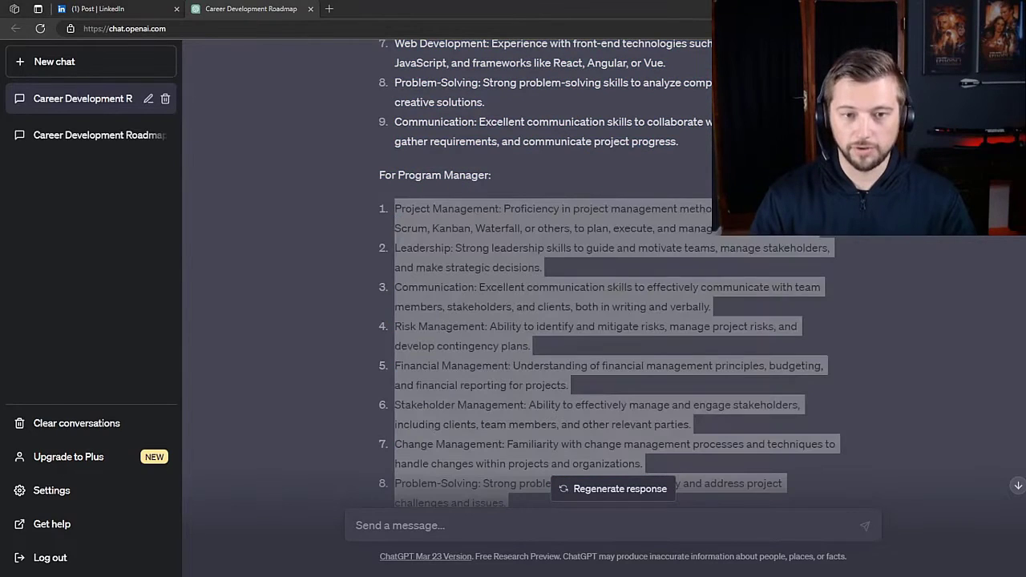
{"action": "key", "text": "alt+Tab"}
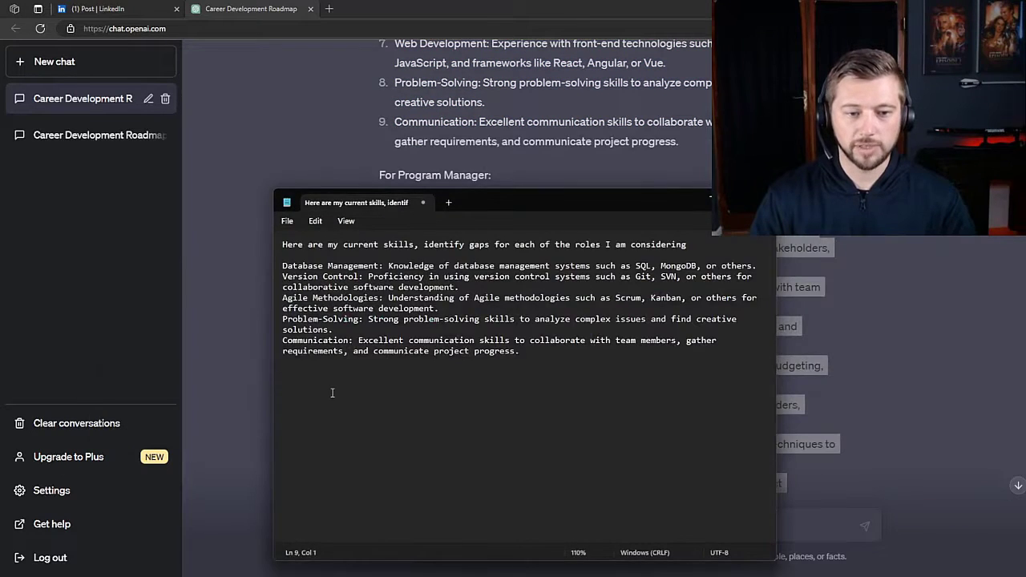
{"action": "type", "text": "Programming Languages: Depending on the field and industry, relevant programming languages may include Java, Python, C++, C#, JavaScript, Ruby, or others. Software Development Frameworks: Familiarity with popular software development frameworks such as .NET, Angular, React, Node.js, Django, or others. Database Management: Knowledge of database management systems such as SQL, MongoDB, or others. Version Control: Proficiency in using version control systems such as Git, SVN, or others for collaborative software development. Testing and Debugging: Ability to write unit tests, conduct debugging, and troubleshoot software issues. Agile Methodologies: Understanding of Agile methodologies such as Scrum, Kanban, or others for effective software development. Web Development: Experience with front-end technologies such as HTML, CSS, JavaScript, and frameworks like React, Angular, or Vue. Problem-Solving: Strong problem-solving skills to analyze complex issues and find creative solutions. Communication: Excellent communication skills to collaborate with team members, gather requirements, and communicate project progress."}
{"action": "scroll", "coordinate": [433, 385], "scroll_direction": "up", "scroll_amount": 1}
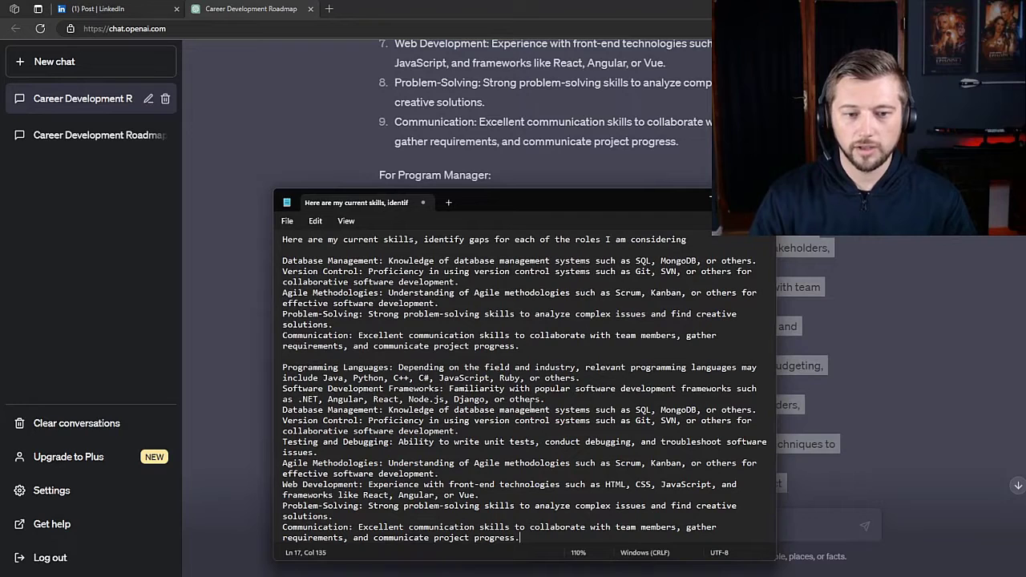
{"action": "key", "text": "ctrl+z"}
- Copy the nine Program Manager skills from the ChatGPT response into the Notepad document below the Software Developer skills
{"action": "left_click", "coordinate": [867, 329]}
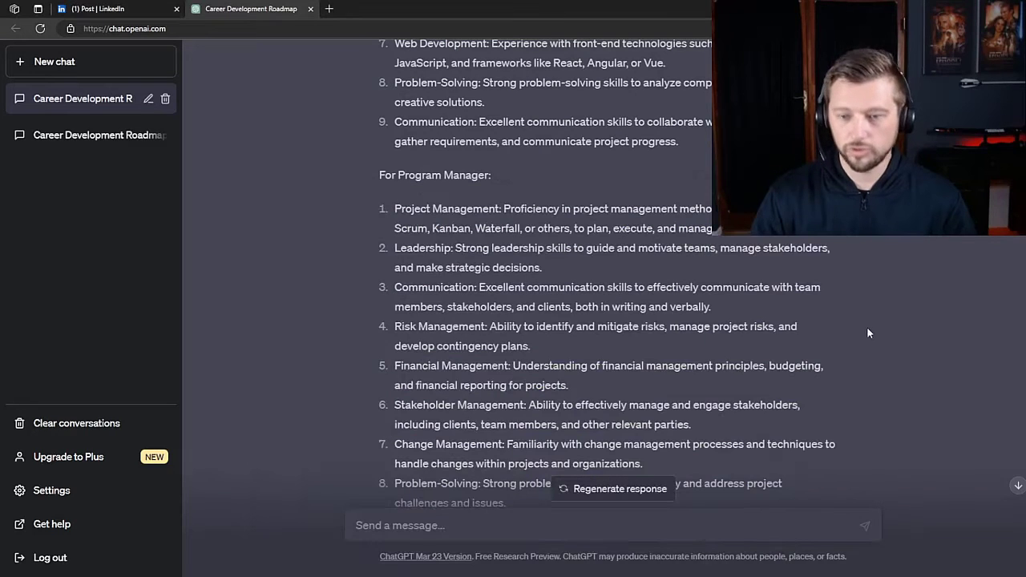
{"action": "left_click_drag", "start_coordinate": [394, 207], "coordinate": [496, 455]}
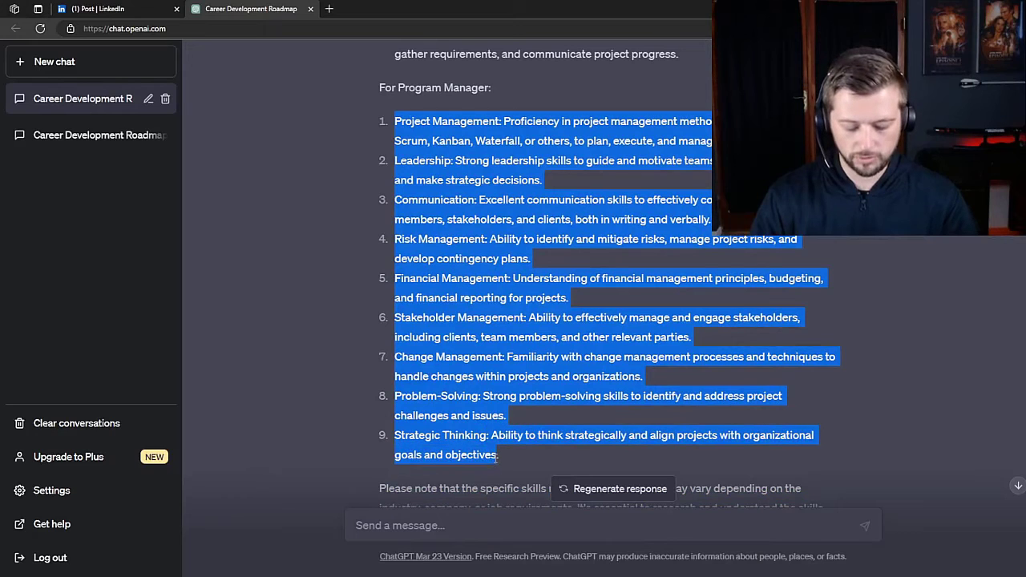
{"action": "key", "text": "ctrl+c"}
{"action": "key", "text": "alt+Tab"}
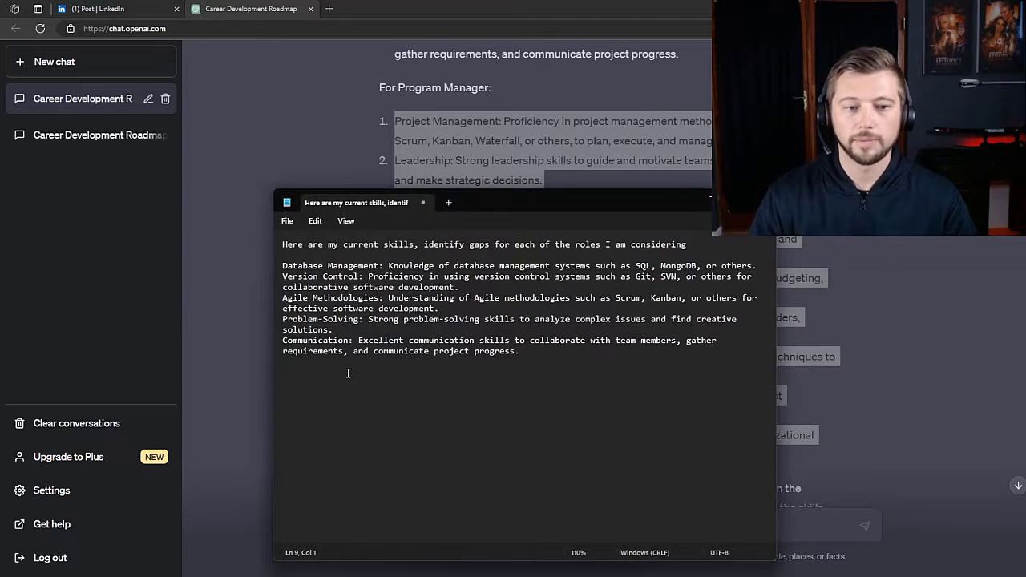
{"action": "key", "text": "ctrl+v"}
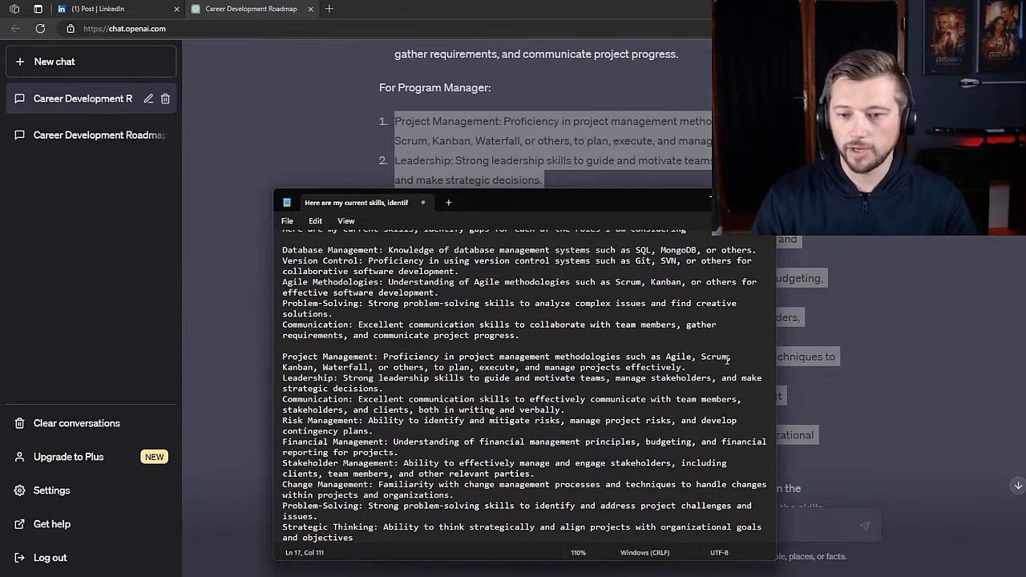
- Delete the Project Management and Risk Management entries from the Program Manager skills in Notepad
{"action": "triple_click", "coordinate": [552, 359]}
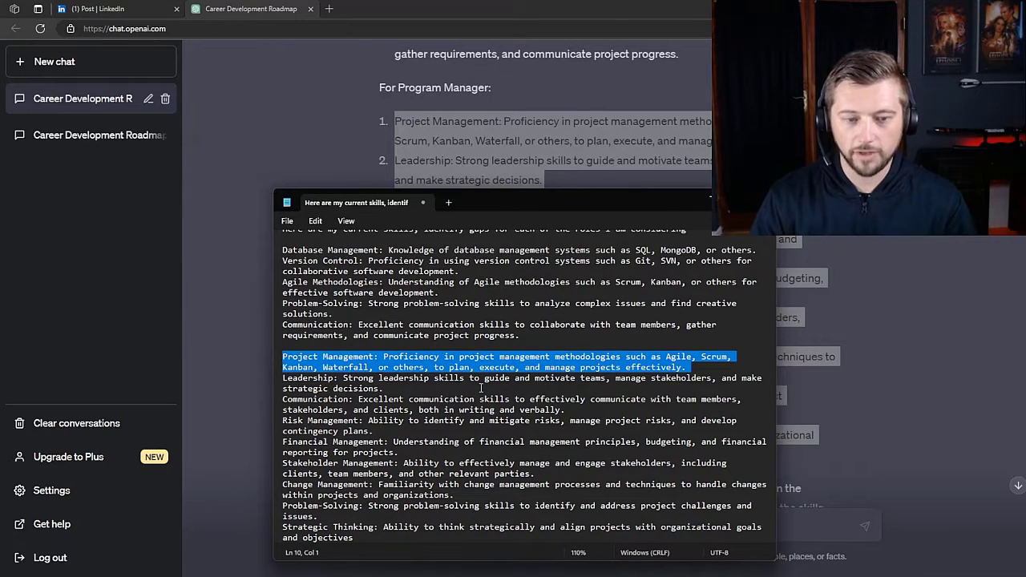
{"action": "key", "text": "BackSpace"}
{"action": "key", "text": "BackSpace"}
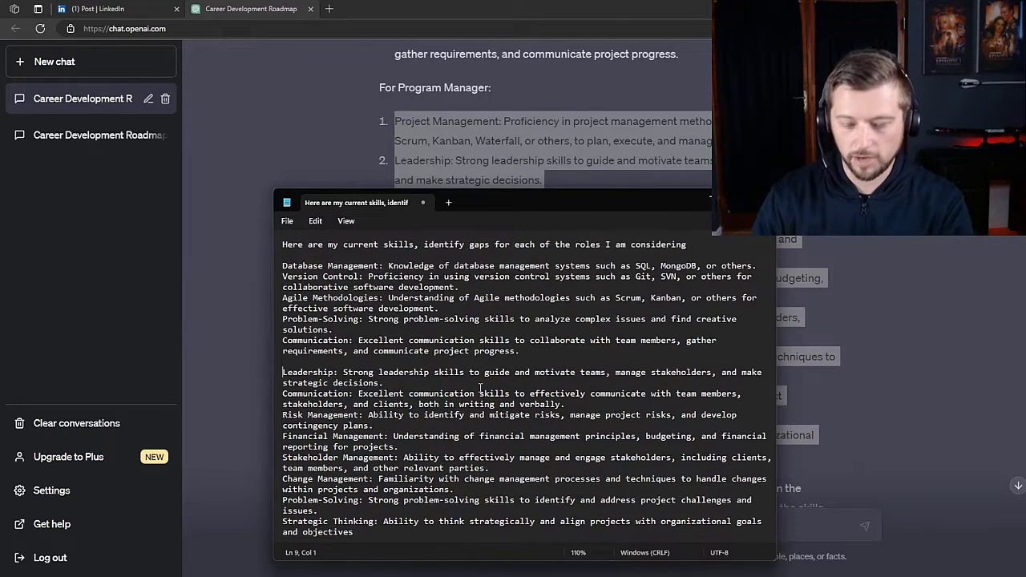
{"action": "left_click", "coordinate": [425, 395]}
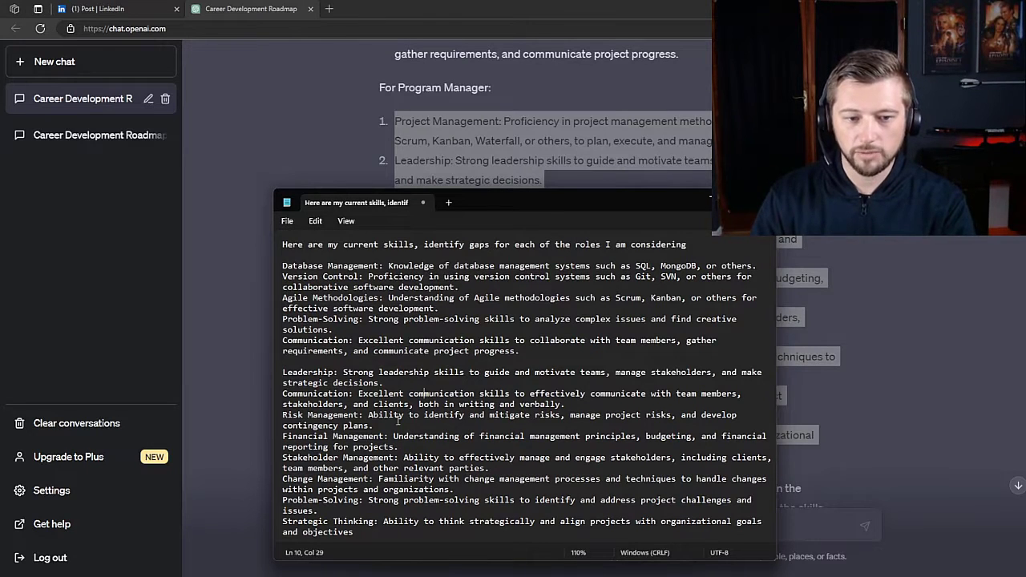
{"action": "triple_click", "coordinate": [391, 420]}
{"action": "key", "text": "BackSpace"}
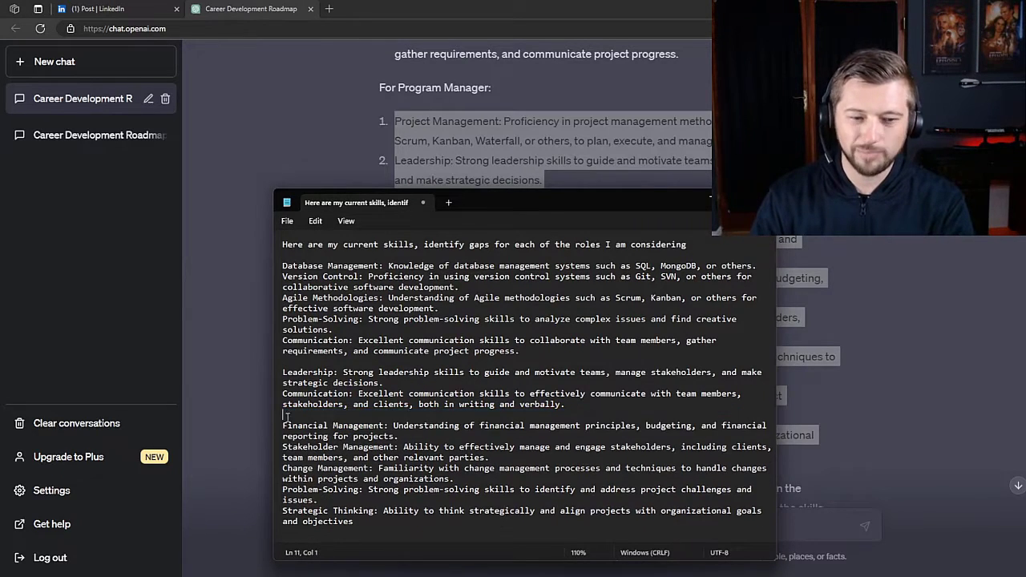
- Delete the Financial Management and Strategic Thinking entries, with their leftover blank lines, from the Program Manager skills in Notepad
{"action": "triple_click", "coordinate": [408, 435]}
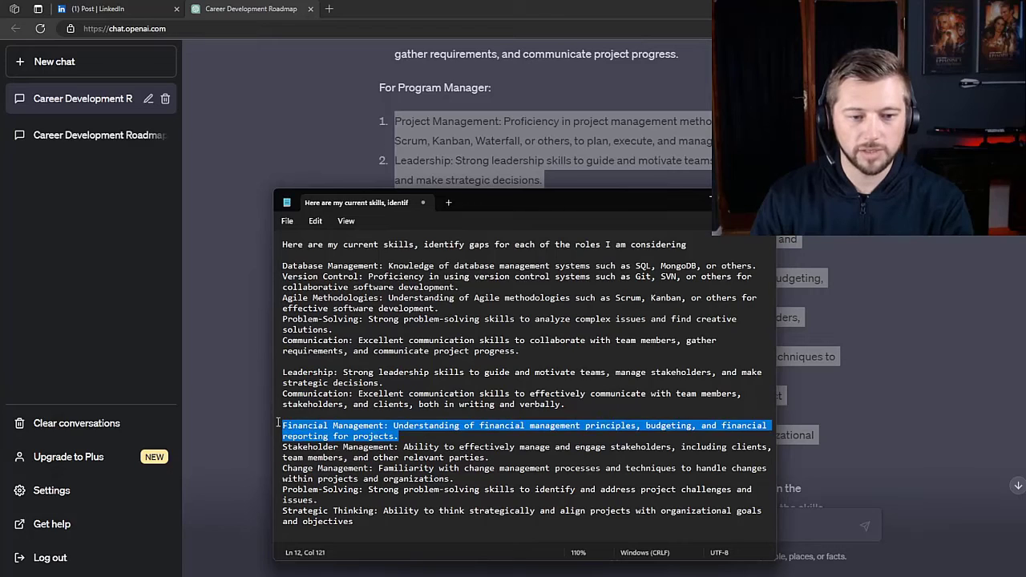
{"action": "key", "text": "BackSpace"}
{"action": "key", "text": "BackSpace"}
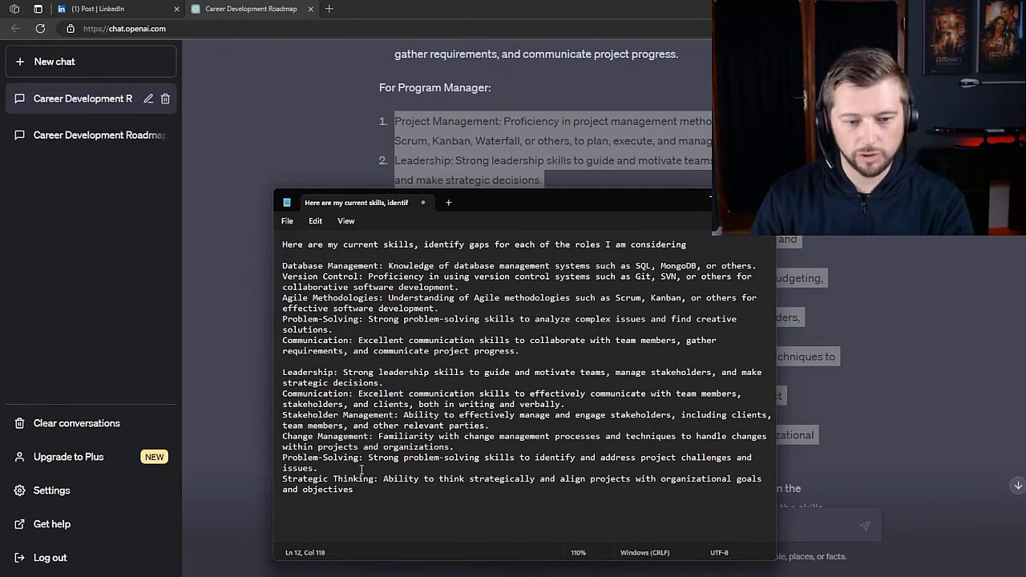
{"action": "left_click", "coordinate": [336, 481]}
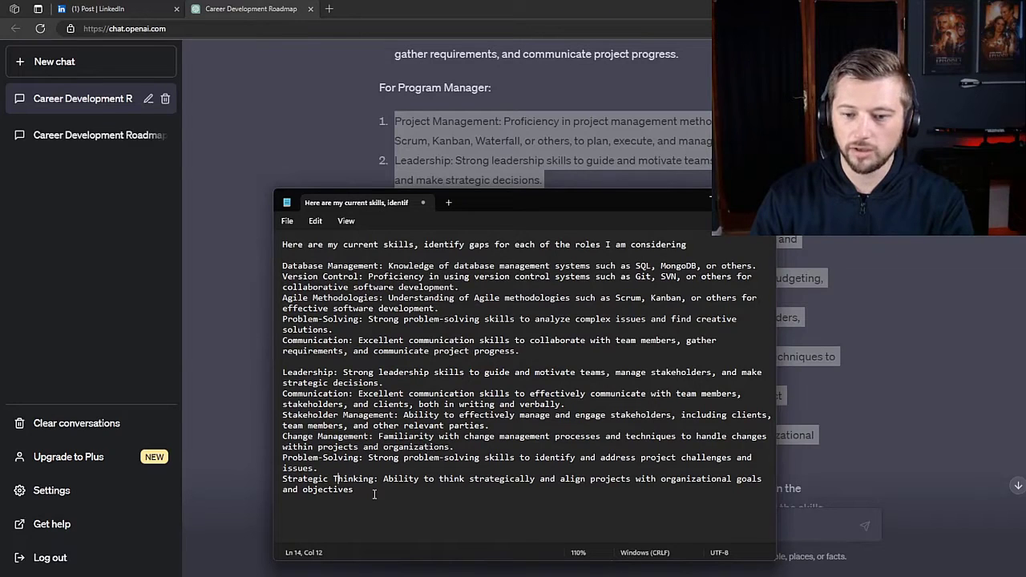
{"action": "triple_click", "coordinate": [373, 494]}
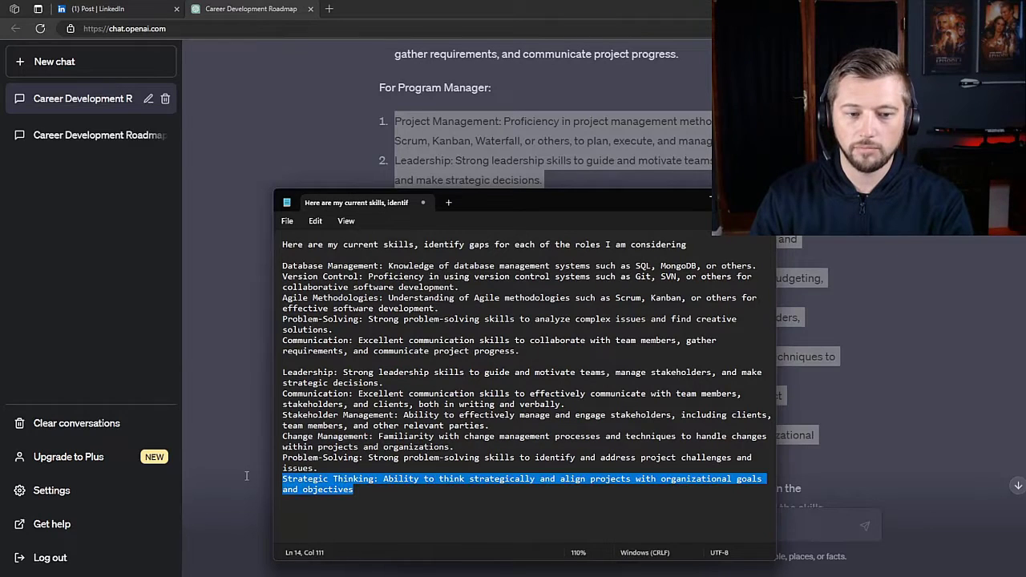
{"action": "key", "text": "BackSpace"}
{"action": "key", "text": "BackSpace"}
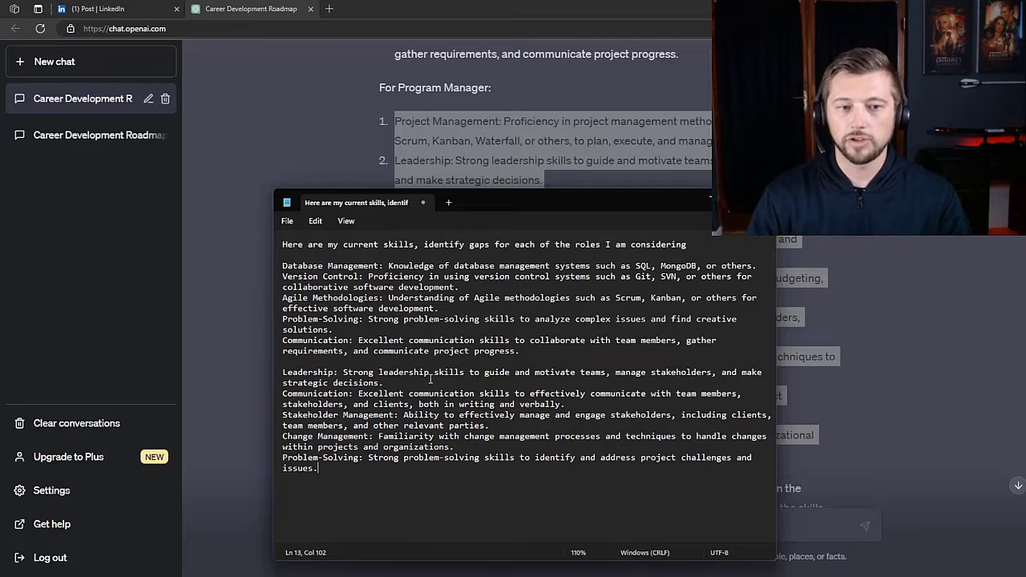
- Copy the whole Notepad text, the sixth prompt with the current skills, into the ChatGPT conversation and send it
{"action": "key", "text": "ctrl+a"}
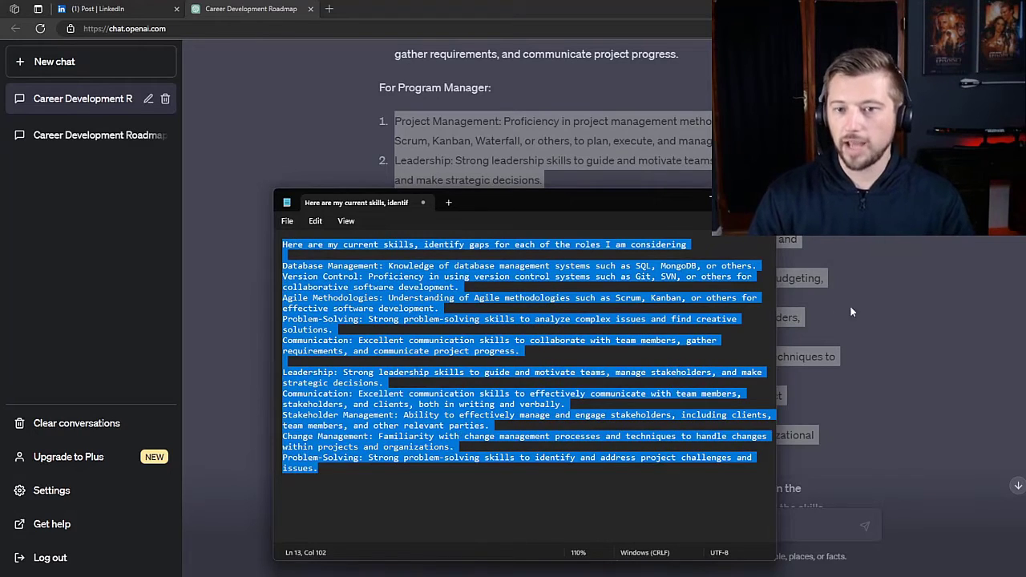
{"action": "key", "text": "alt+Tab"}
{"action": "scroll", "coordinate": [918, 407], "scroll_direction": "down", "scroll_amount": 3}
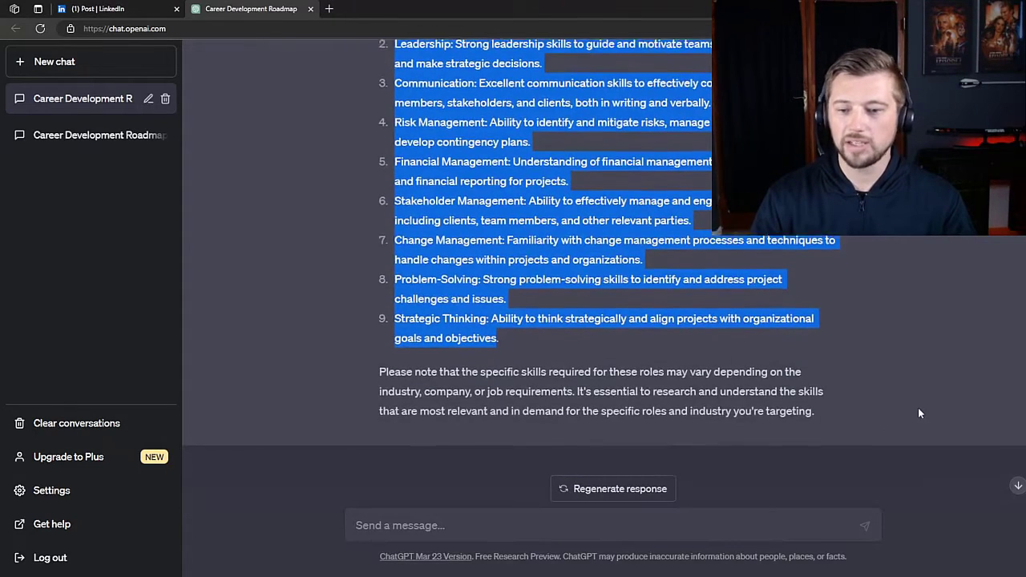
{"action": "left_click", "coordinate": [451, 522]}
{"action": "key", "text": "ctrl+v"}
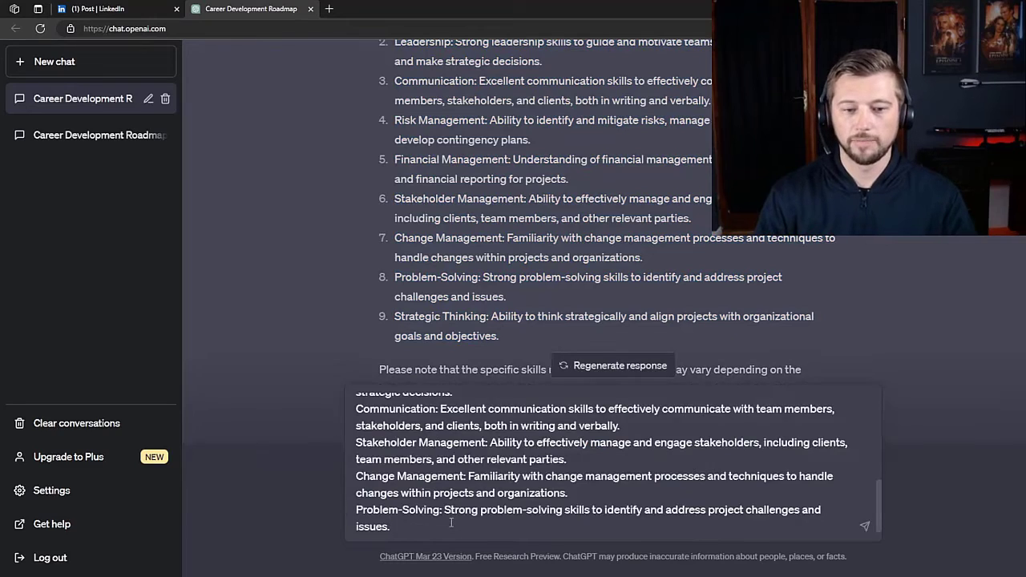
{"action": "scroll", "coordinate": [510, 497], "scroll_direction": "up", "scroll_amount": 10}
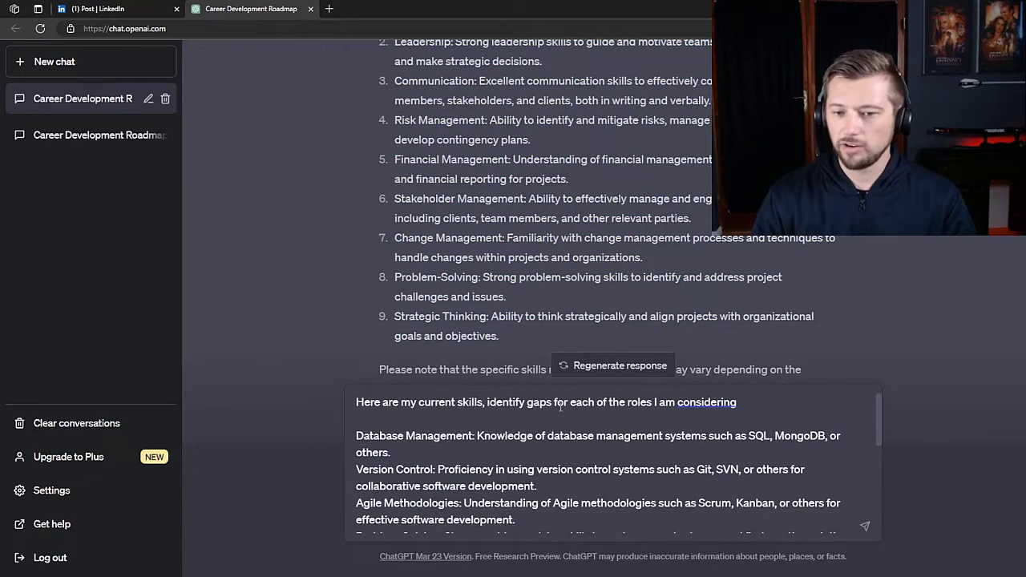
{"action": "key", "text": "Return"}
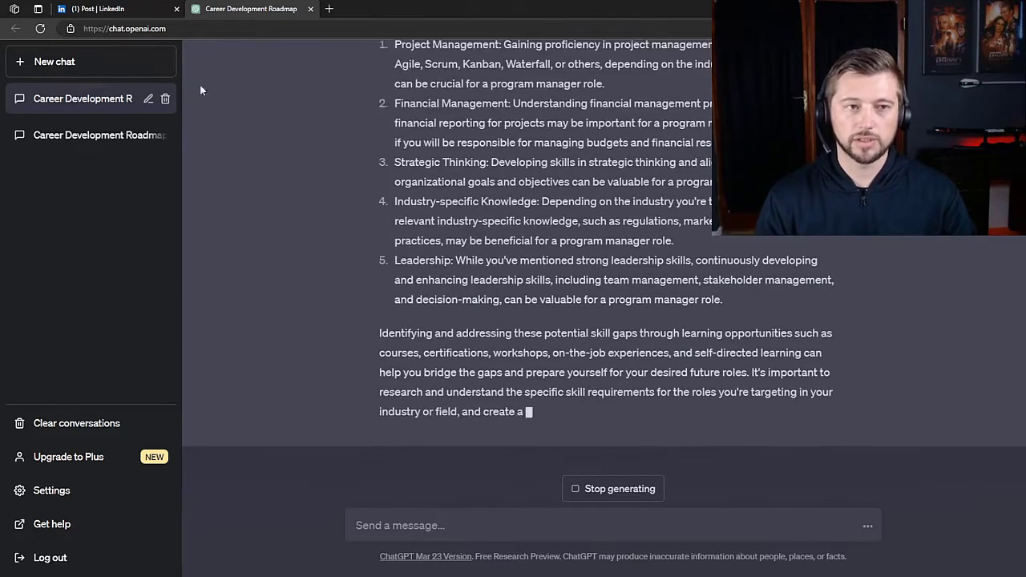
- Copy the seventh prompt, asking for a learning plan to address the gaps, from the LinkedIn post and send it in ChatGPT
{"action": "left_click", "coordinate": [135, 11]}
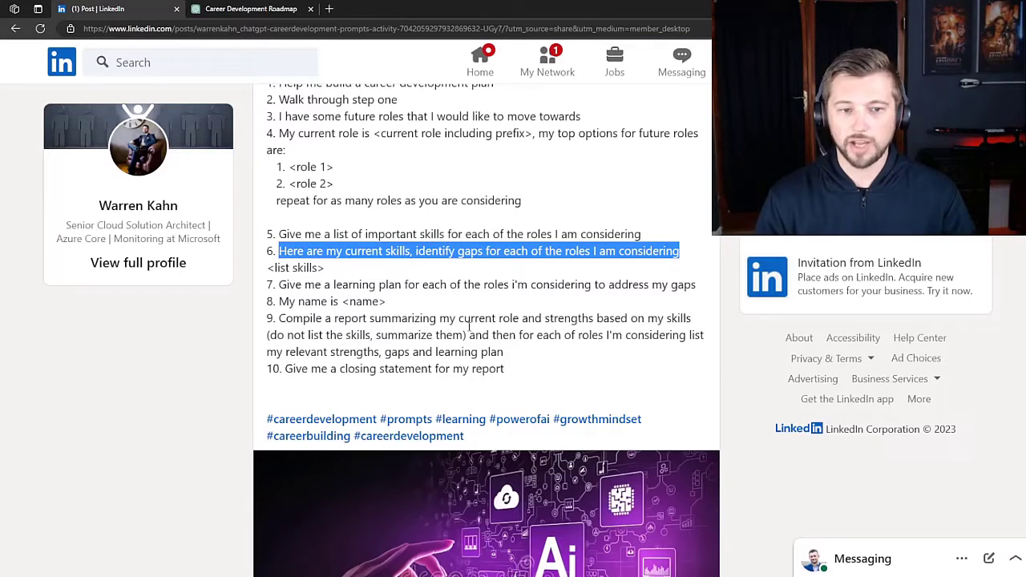
{"action": "left_click", "coordinate": [376, 286]}
{"action": "left_click_drag", "start_coordinate": [279, 284], "coordinate": [696, 286]}
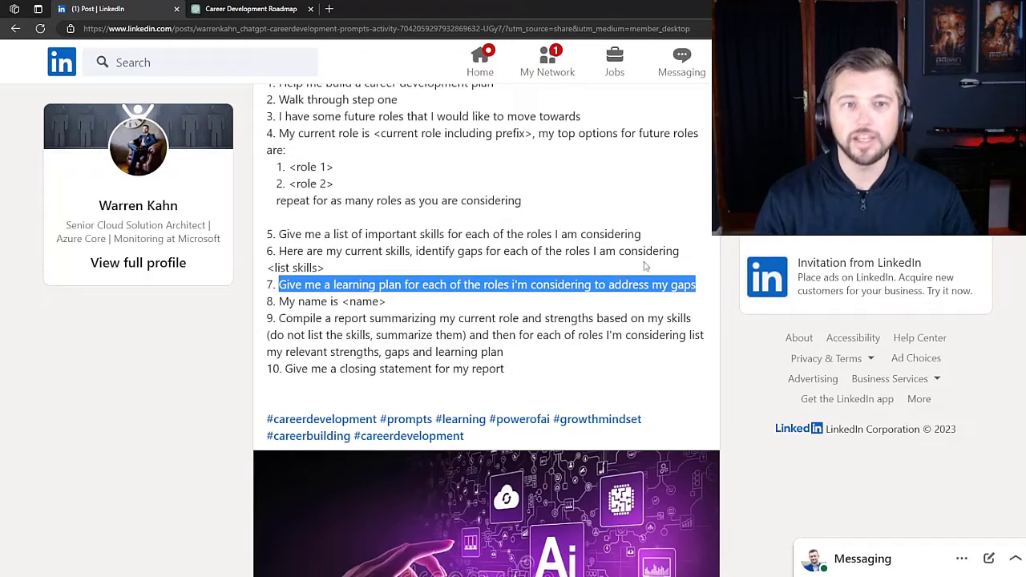
{"action": "left_click", "coordinate": [251, 9]}
{"action": "left_click", "coordinate": [401, 526]}
{"action": "key", "text": "ctrl+v"}
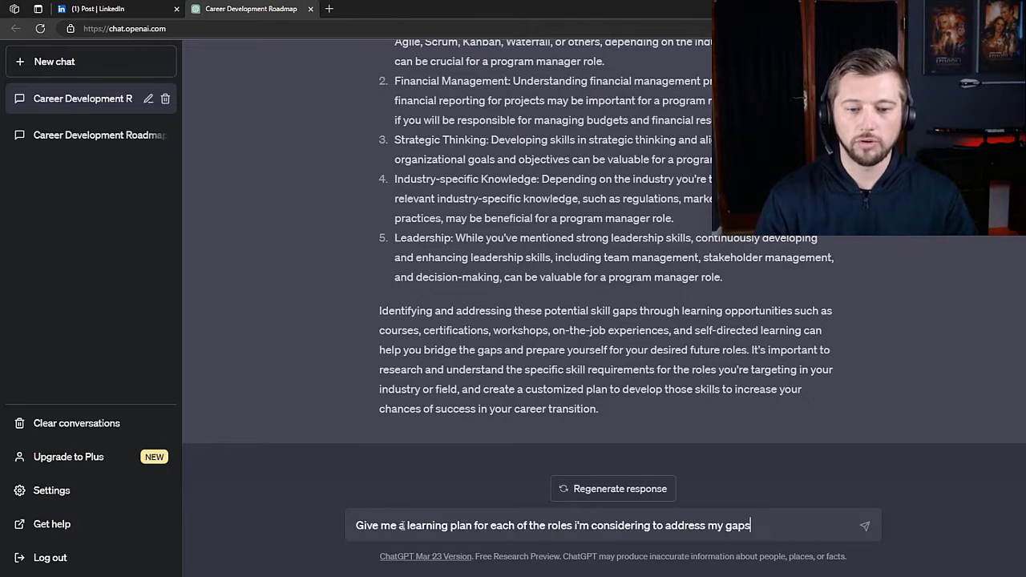
{"action": "key", "text": "Return"}
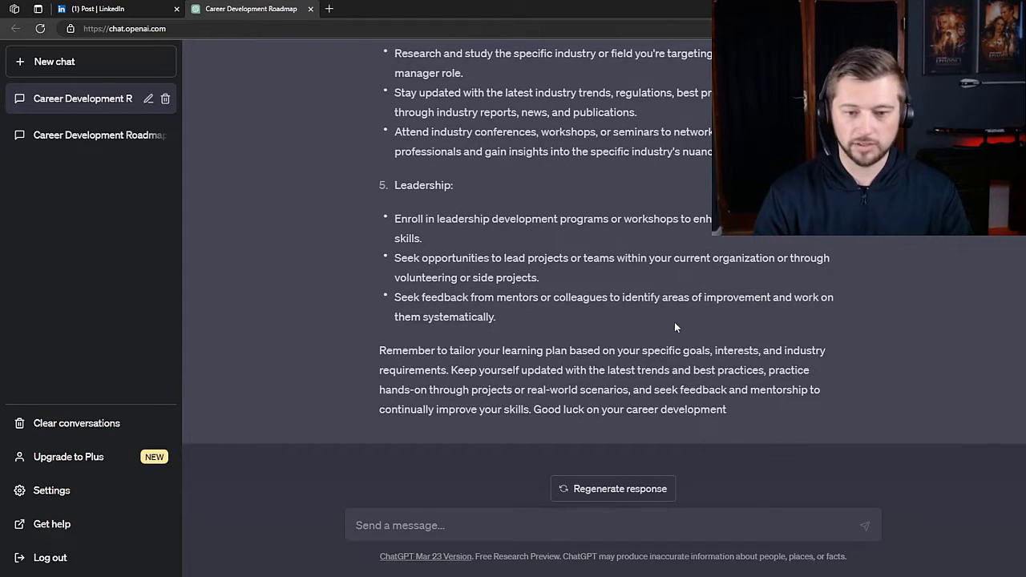
- Copy "My name is" from the eighth prompt of the LinkedIn post, complete it with the full name and send it in ChatGPT
{"action": "key", "text": "alt+Tab"}
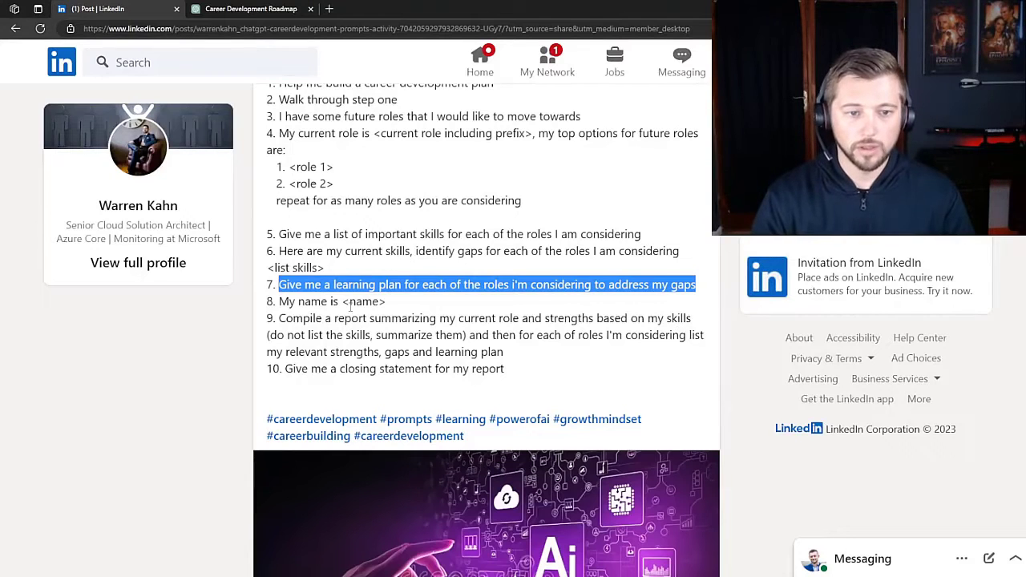
{"action": "left_click", "coordinate": [350, 307]}
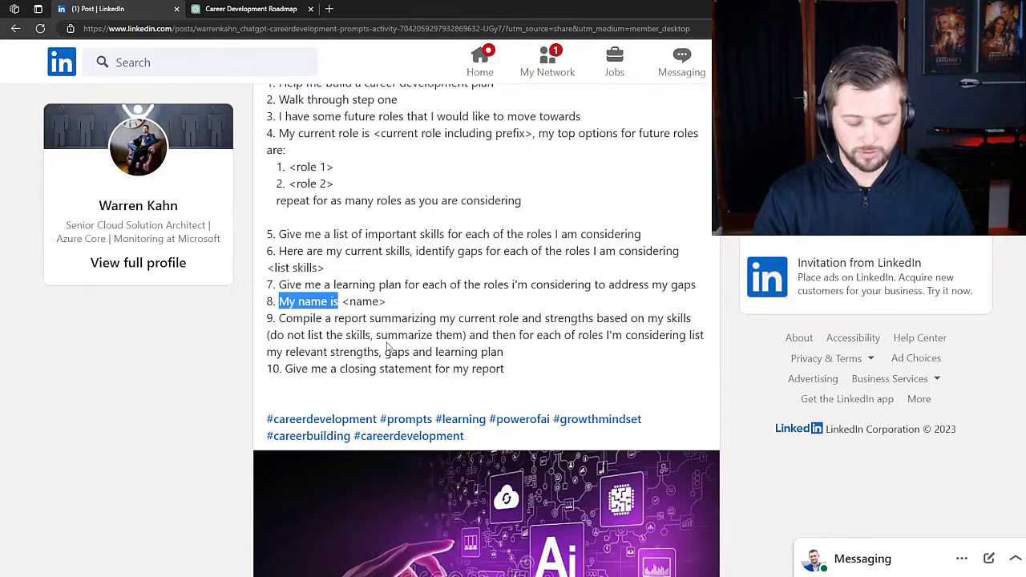
{"action": "left_click", "coordinate": [267, 8]}
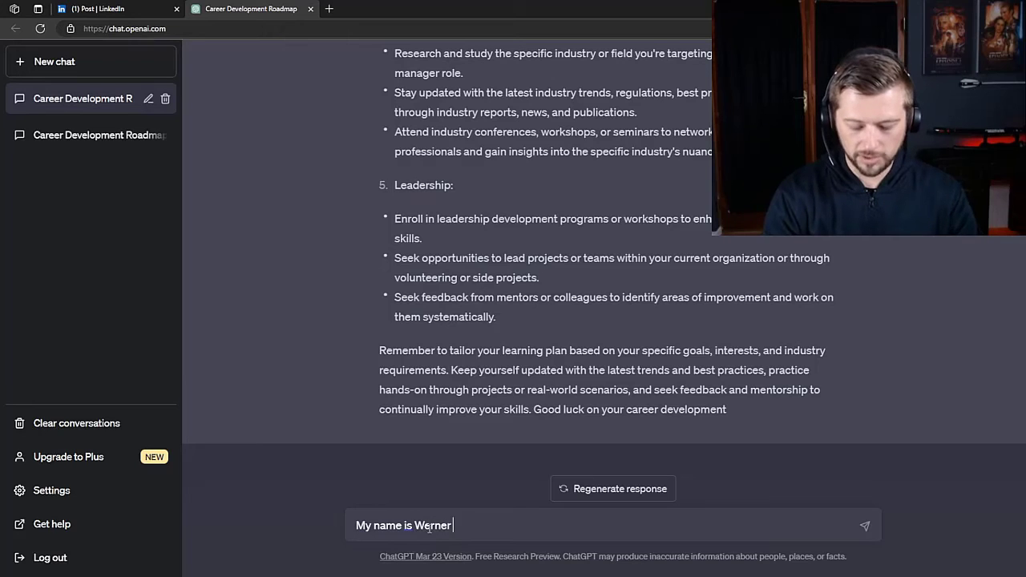
{"action": "key", "text": "Return"}
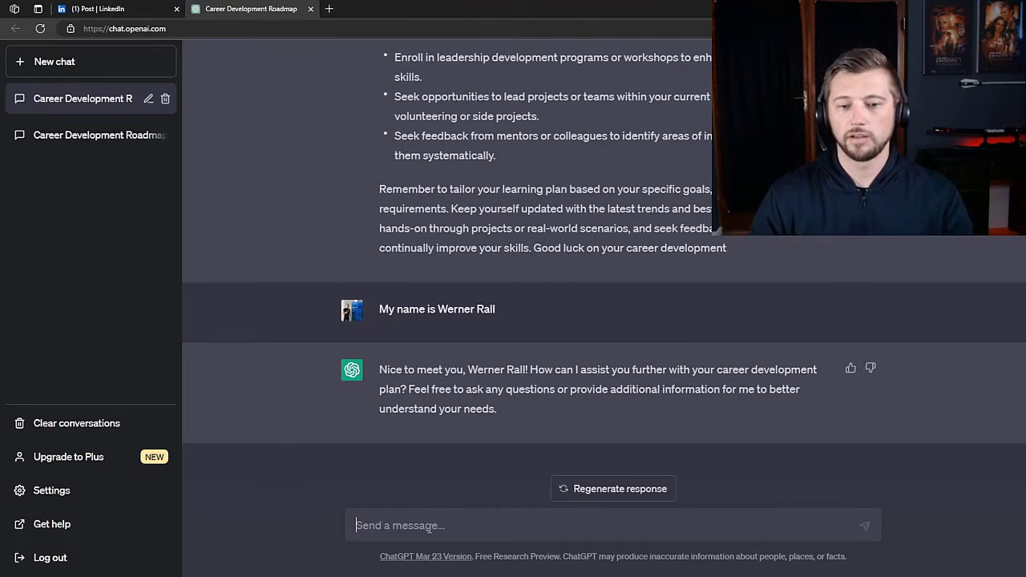
- Copy the ninth prompt, asking for a report on current role, strengths, gaps and learning plan, from the LinkedIn post and send it in ChatGPT
{"action": "left_click", "coordinate": [112, 9]}
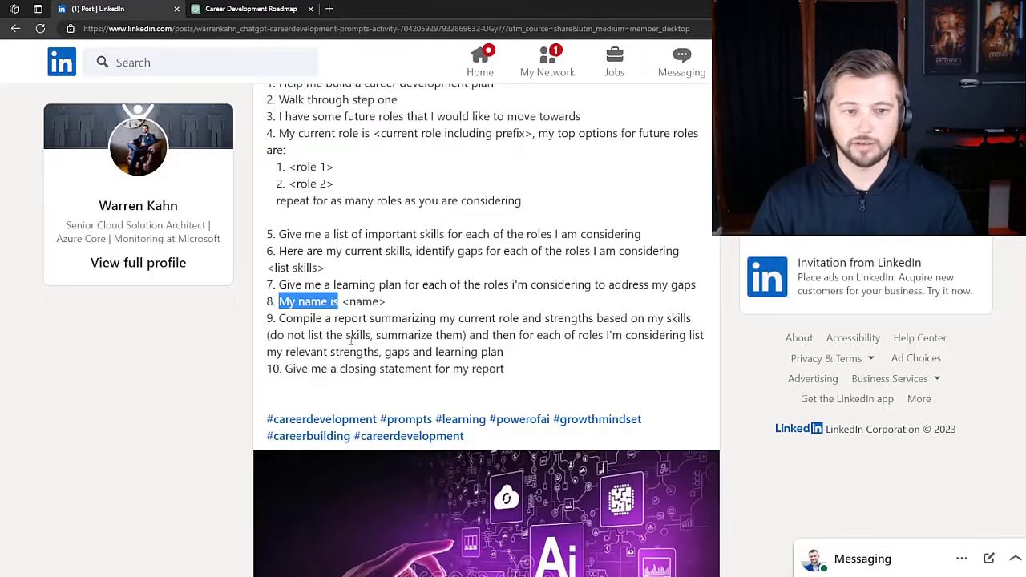
{"action": "left_click_drag", "start_coordinate": [280, 318], "coordinate": [654, 350]}
{"action": "key", "text": "ctrl+c"}
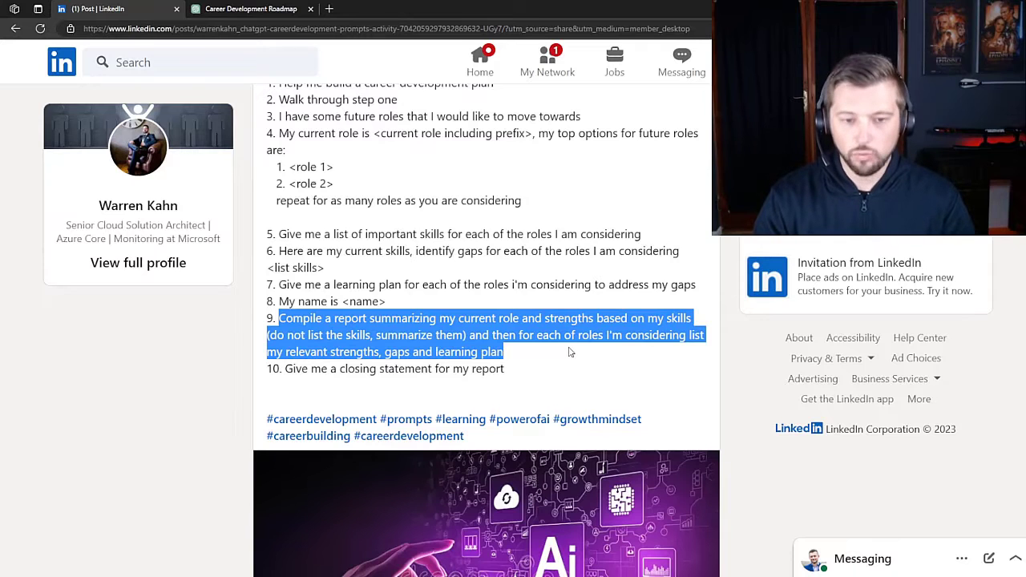
{"action": "left_click", "coordinate": [251, 9]}
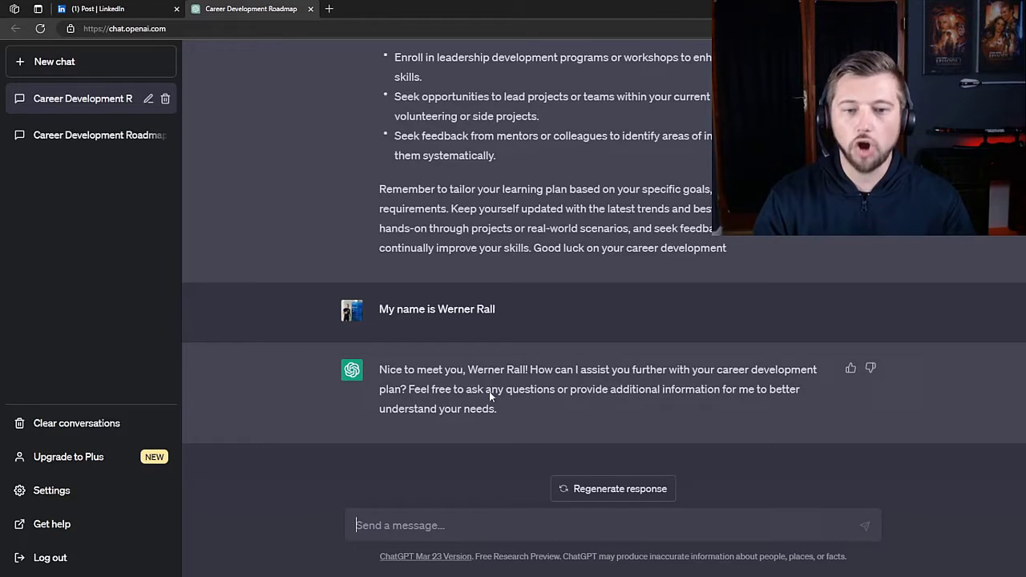
{"action": "left_click", "coordinate": [416, 529]}
{"action": "key", "text": "ctrl+v"}
{"action": "key", "text": "Return"}
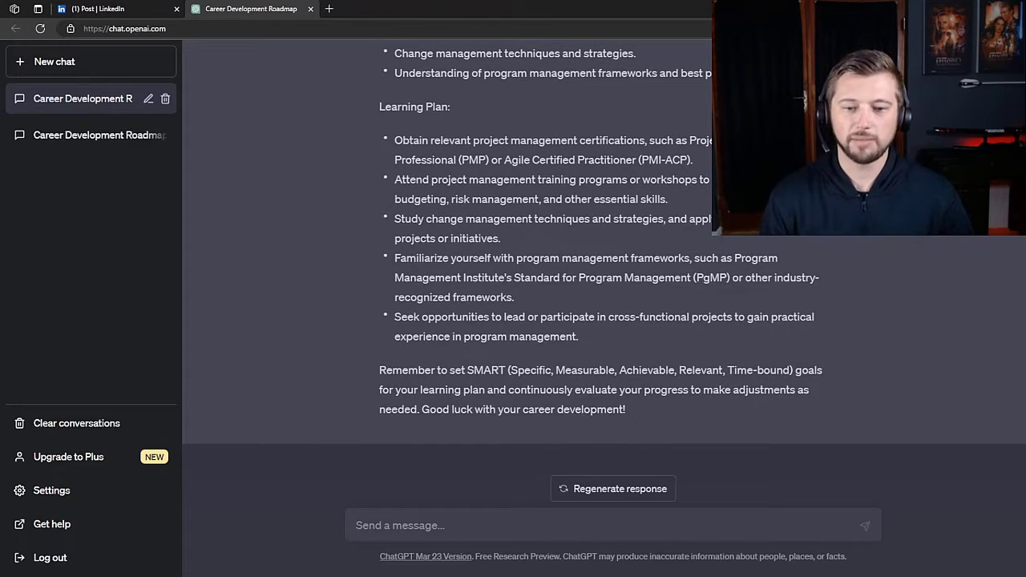
- Copy the tenth prompt, "Give me a closing statement for my report", from the LinkedIn post and send it in ChatGPT
{"action": "left_click", "coordinate": [129, 6]}
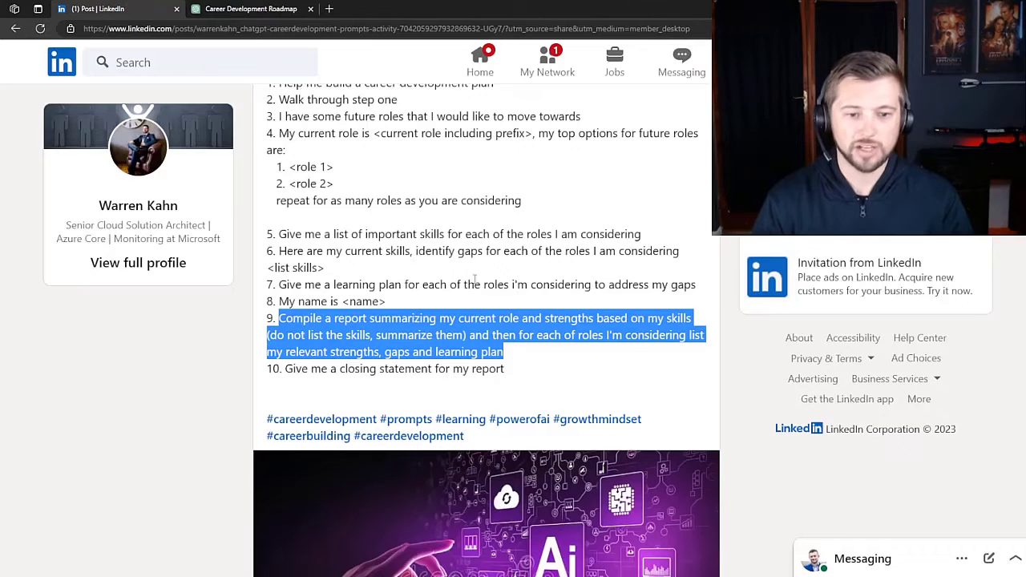
{"action": "left_click", "coordinate": [425, 395]}
{"action": "left_click_drag", "start_coordinate": [506, 369], "coordinate": [295, 369]}
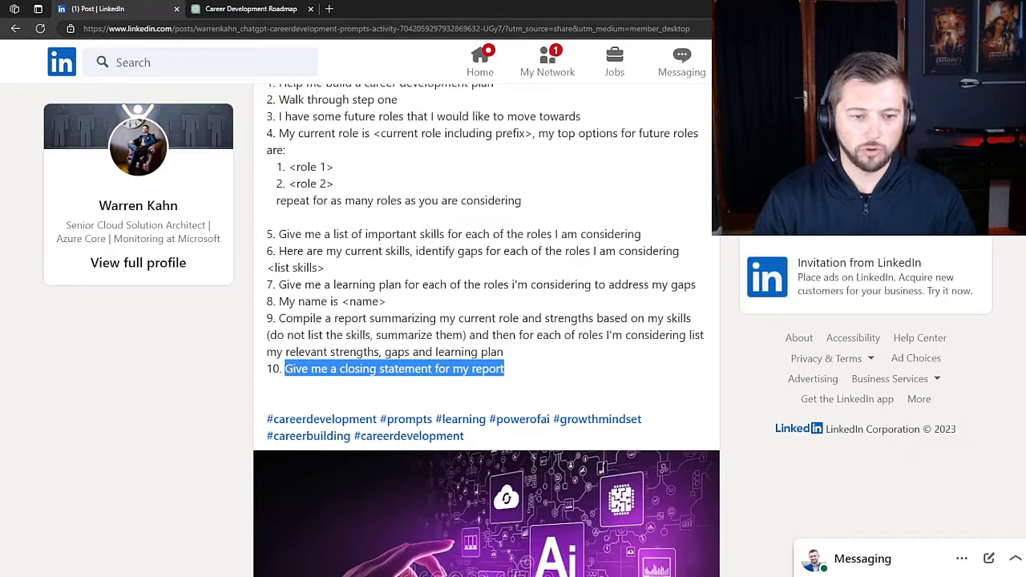
{"action": "left_click", "coordinate": [265, 28]}
{"action": "left_click", "coordinate": [251, 8]}
{"action": "left_click", "coordinate": [432, 526]}
{"action": "type", "text": "Give me a closing statement for my report"}
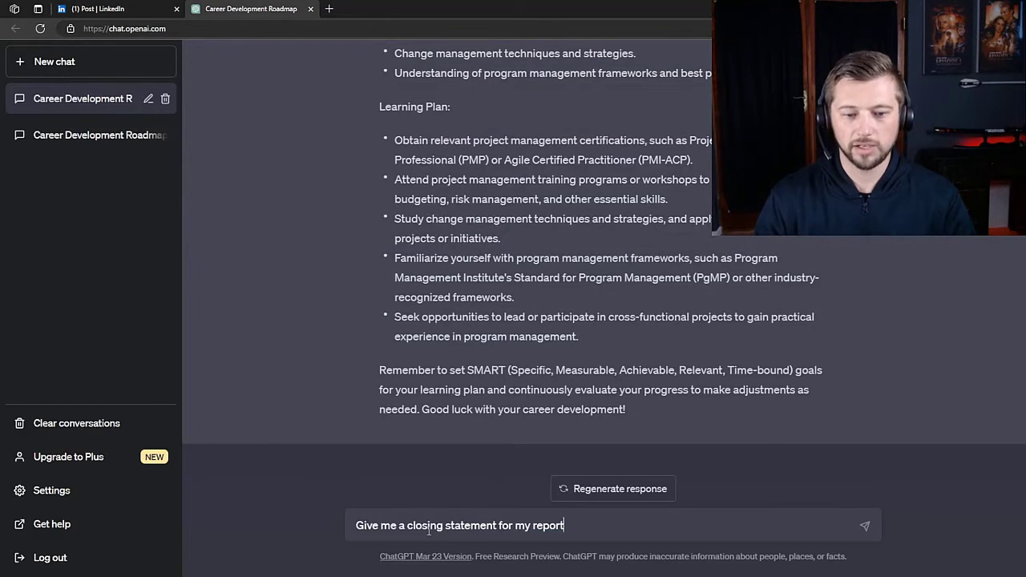
{"action": "key", "text": "Return"}
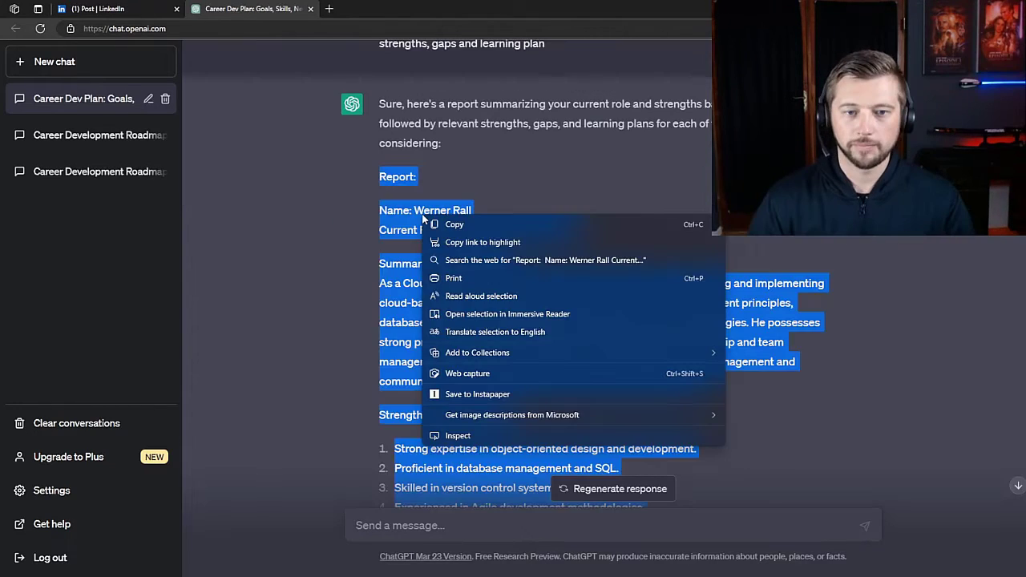
- Copy the selected report text from the ChatGPT answer, open Word and paste the report into the document
{"action": "left_click", "coordinate": [454, 224]}
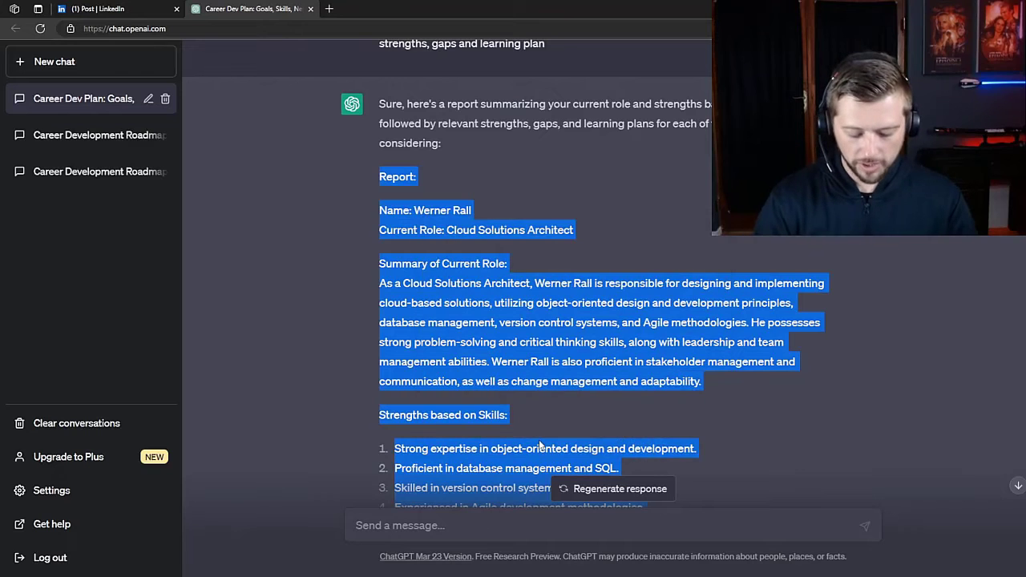
{"action": "key", "text": "super+w"}
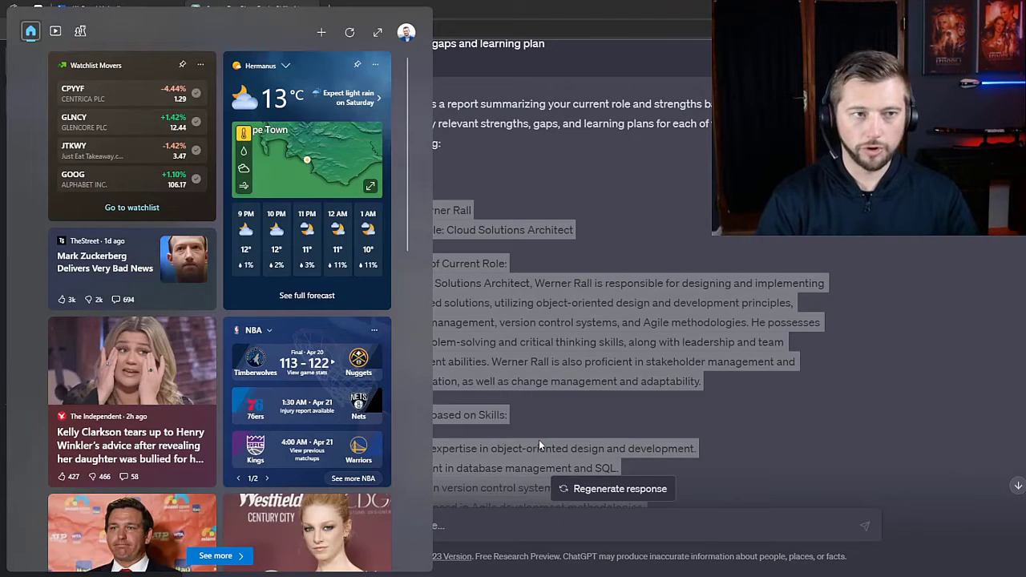
{"action": "key", "text": "super"}
{"action": "type", "text": "word"}
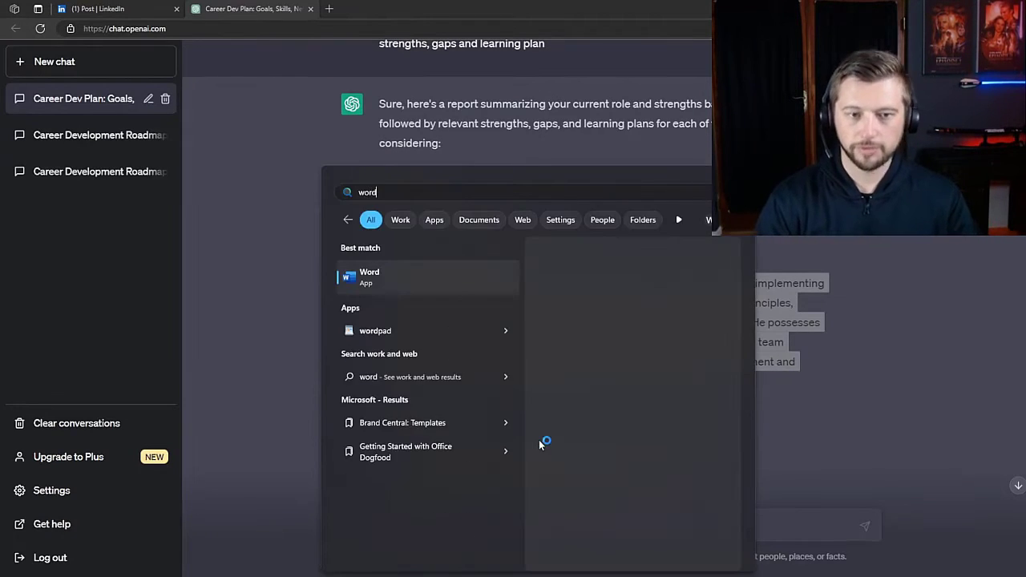
{"action": "key", "text": "Return"}
{"action": "key", "text": "ctrl+v"}
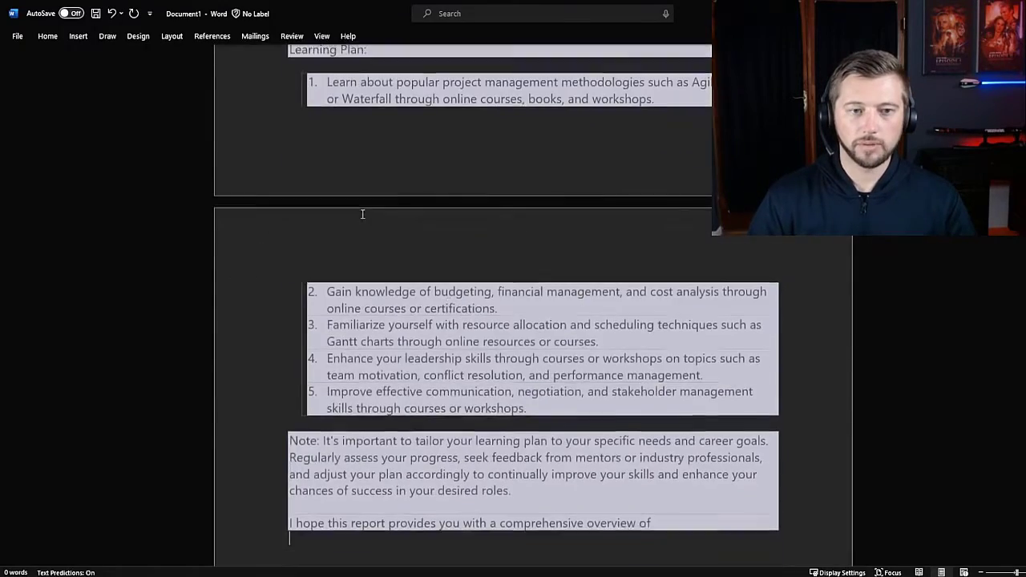
- Look over the pasted report in Word, including the role summary, skill strengths and Software Developer gaps, and view the document formatting options
{"action": "scroll", "coordinate": [363, 214], "scroll_direction": "up", "scroll_amount": 15}
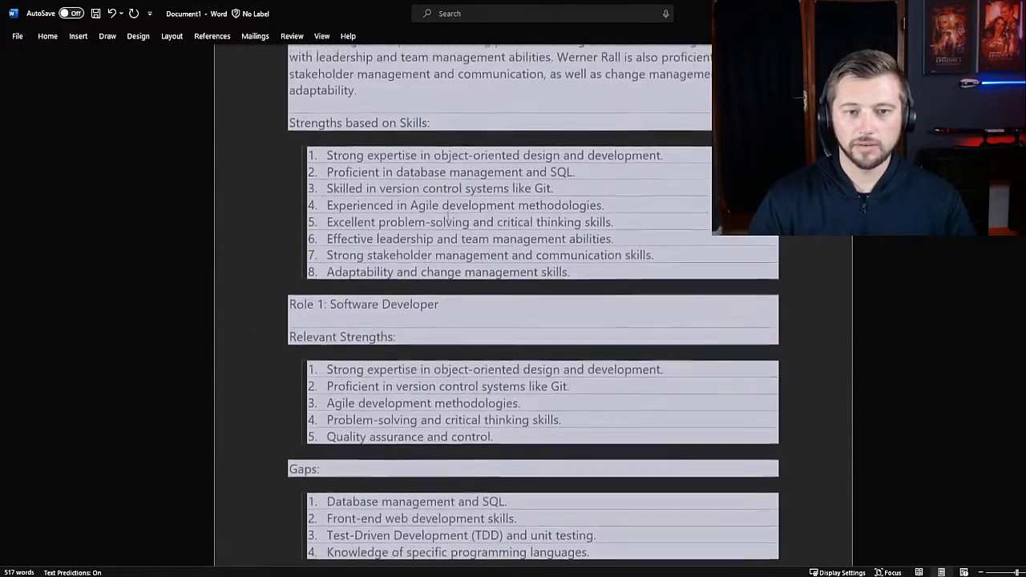
{"action": "key", "text": "ctrl+a"}
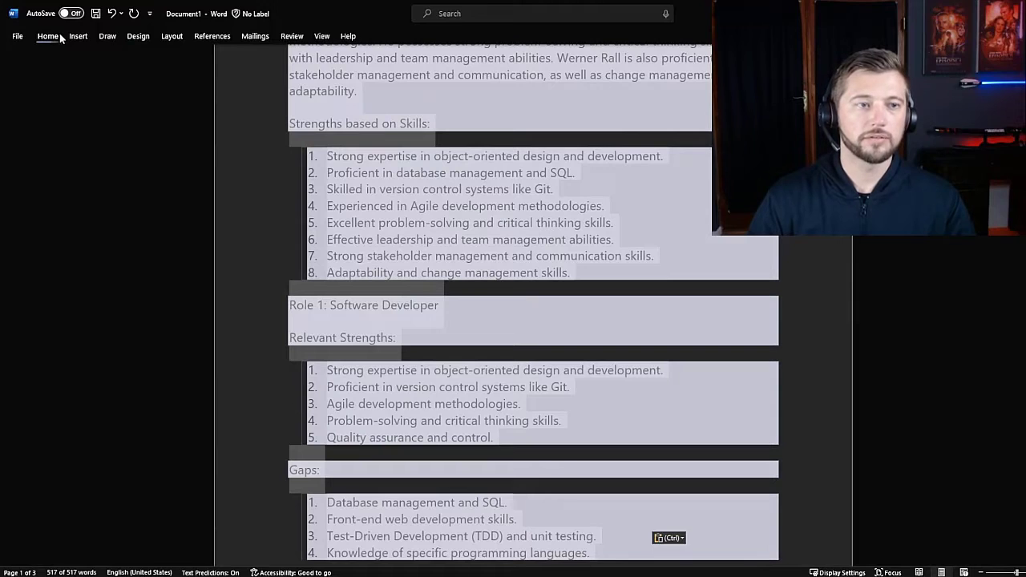
{"action": "left_click", "coordinate": [58, 37]}
{"action": "left_click", "coordinate": [137, 36]}
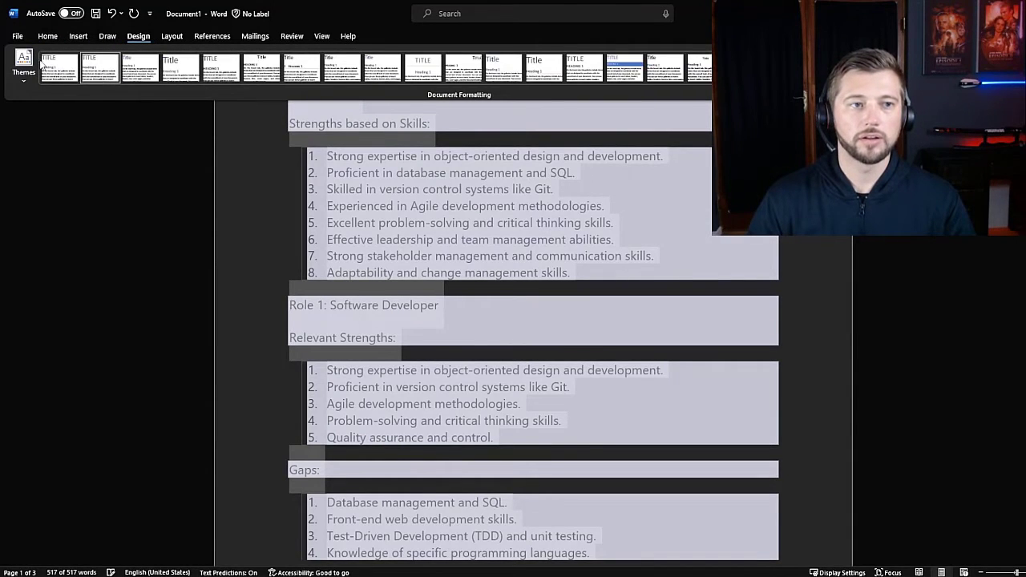
{"action": "scroll", "coordinate": [516, 203], "scroll_direction": "up", "scroll_amount": 5}
{"action": "key", "text": "ctrl+F1"}
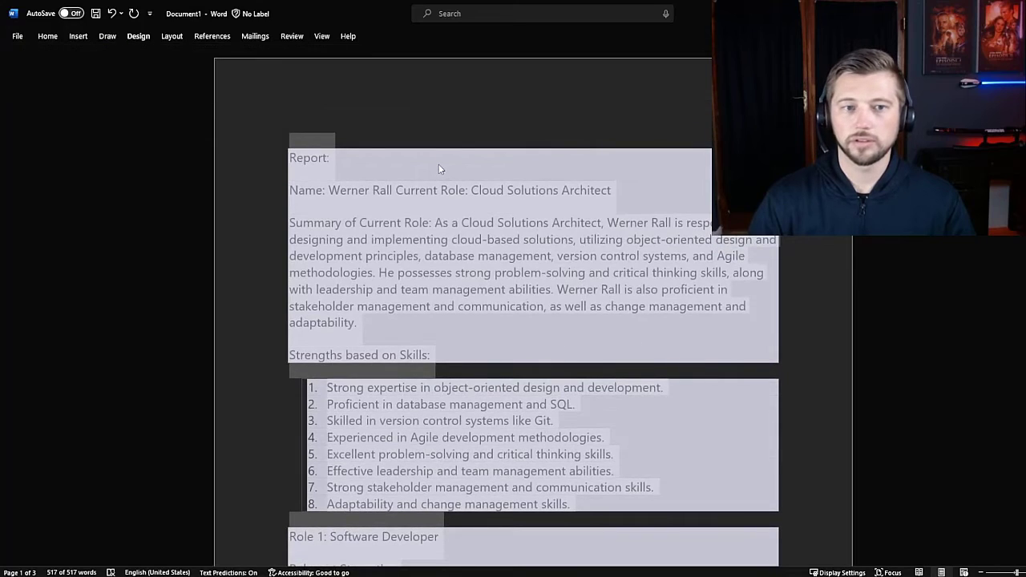
{"action": "scroll", "coordinate": [626, 395], "scroll_direction": "down", "scroll_amount": 3}
{"action": "scroll", "coordinate": [626, 396], "scroll_direction": "down", "scroll_amount": 5}
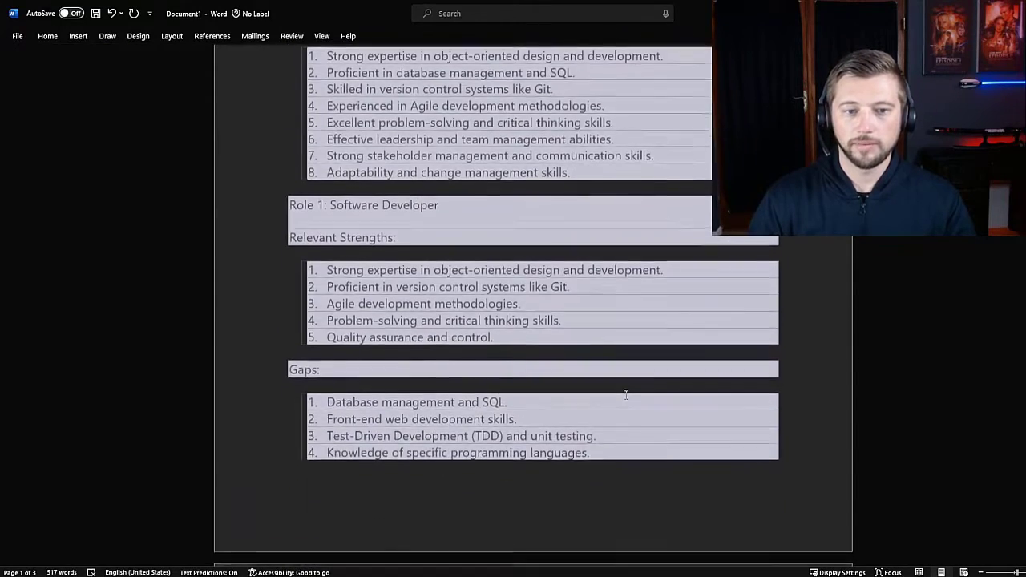